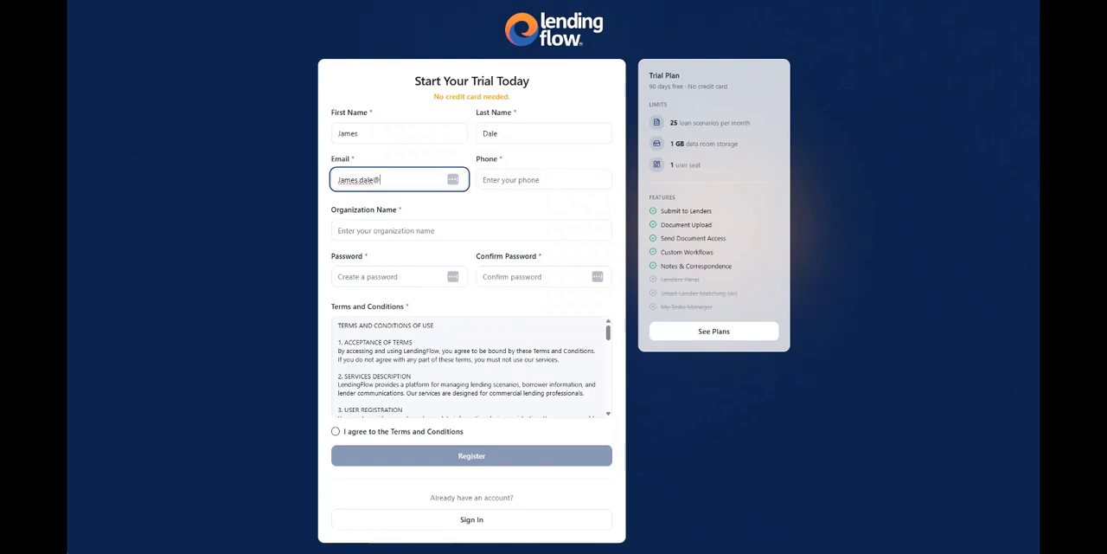
- Complete the contact email and phone number in the trial registration form, and enter finance limited as the organization name
type("finance")
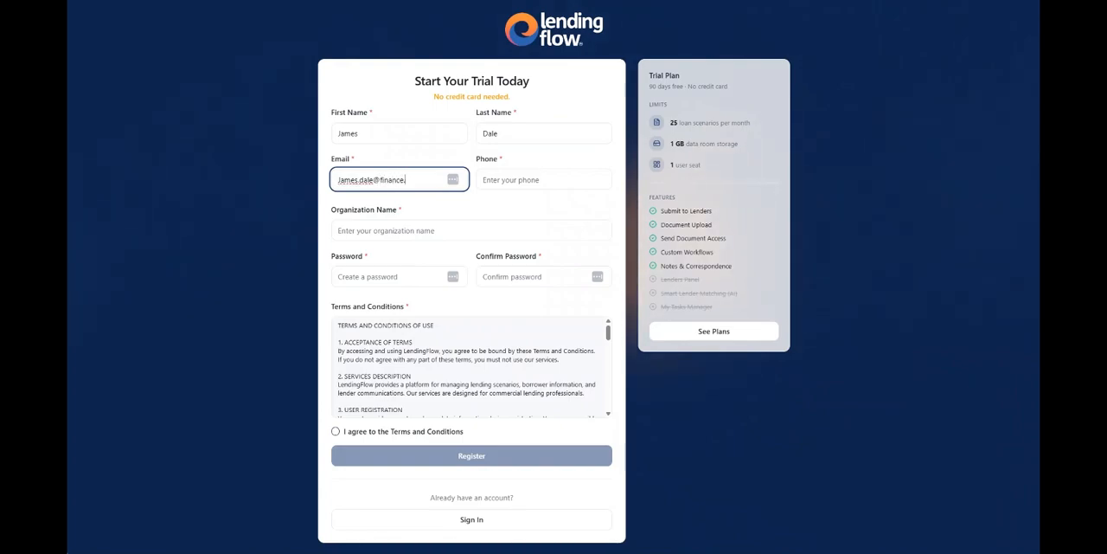
type(".com")
key("Tab")
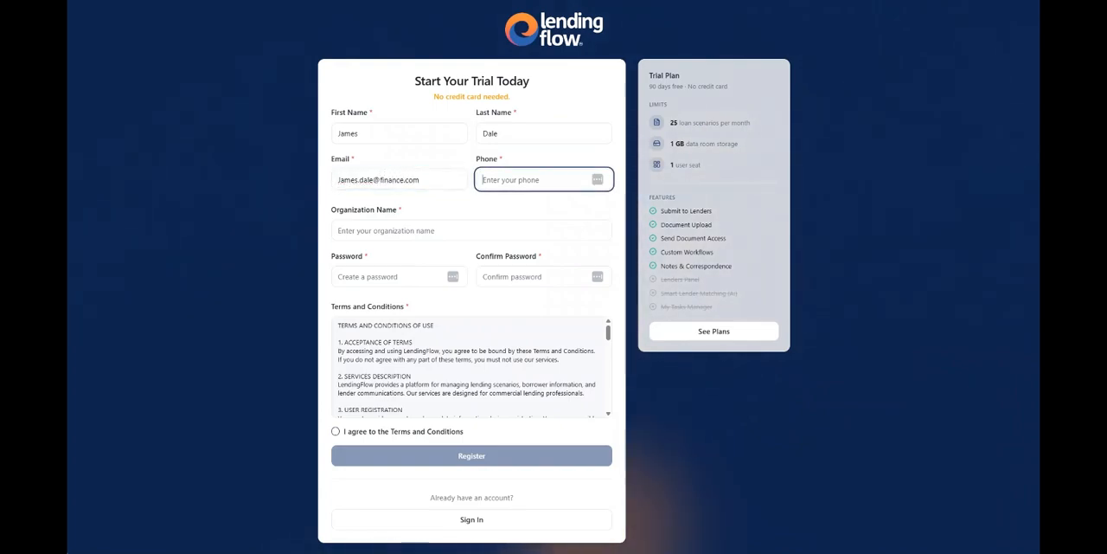
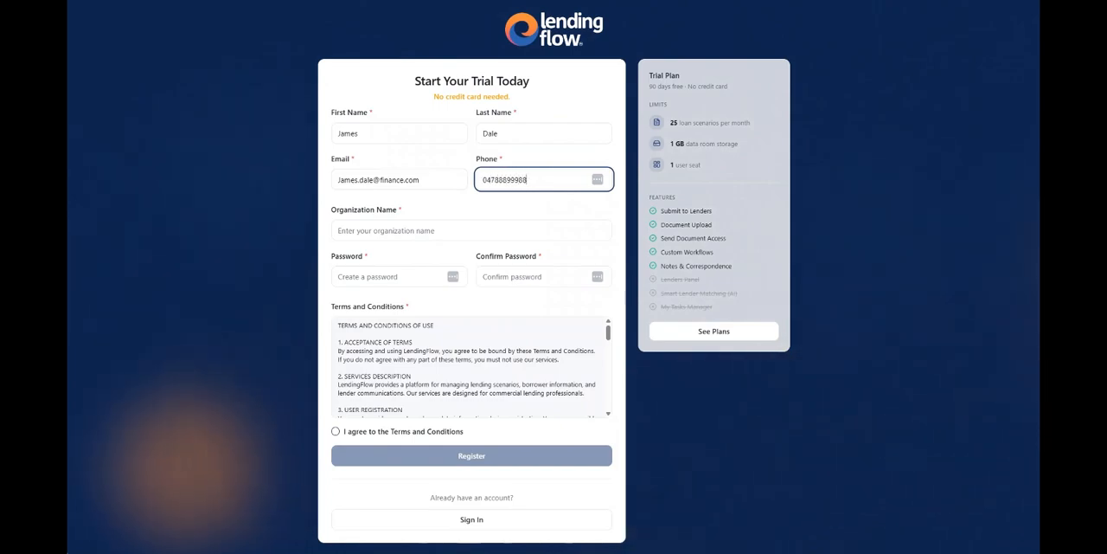
key("Tab")
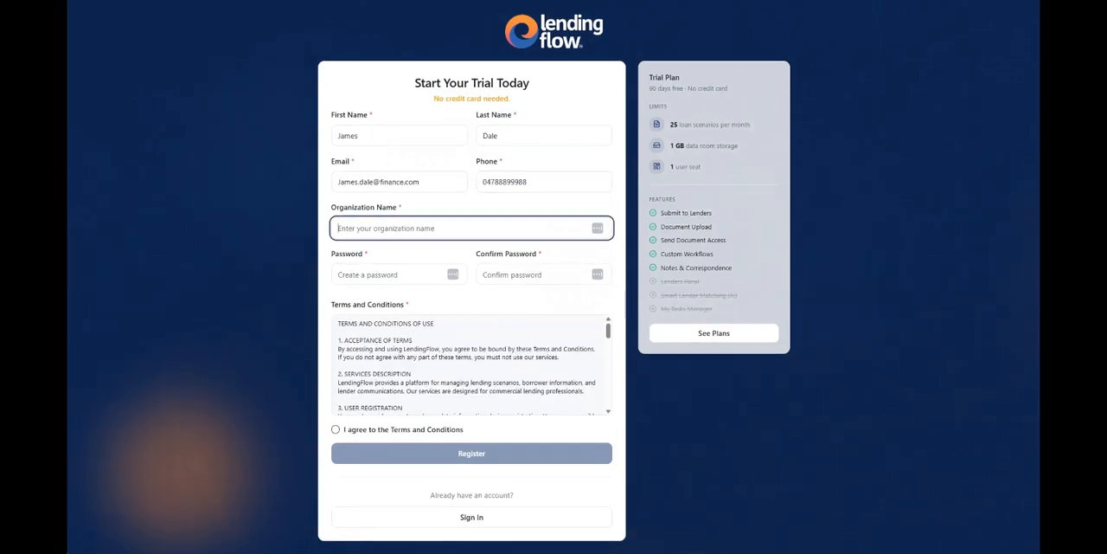
type("tinance l")
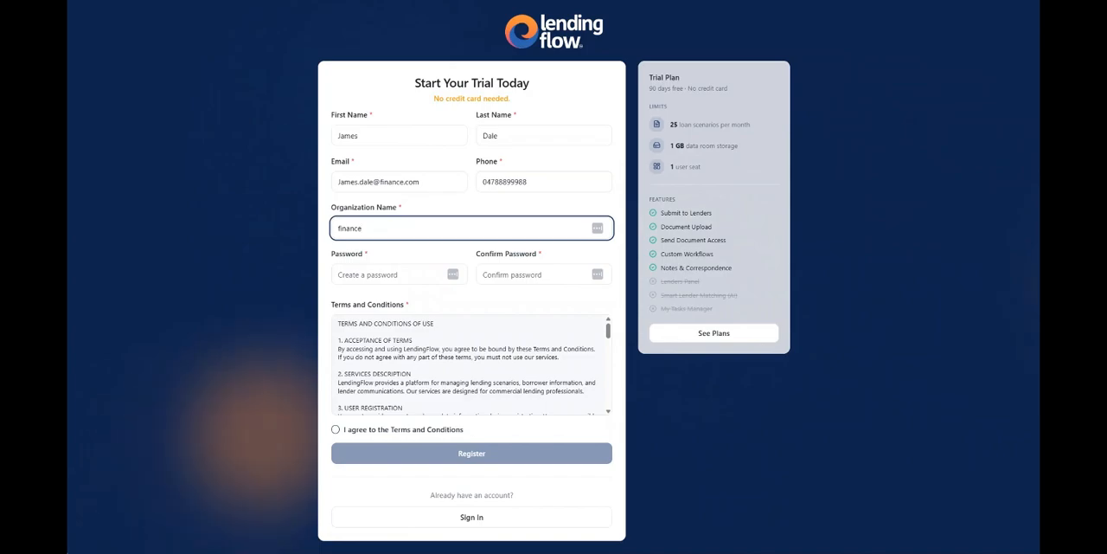
type("imited")
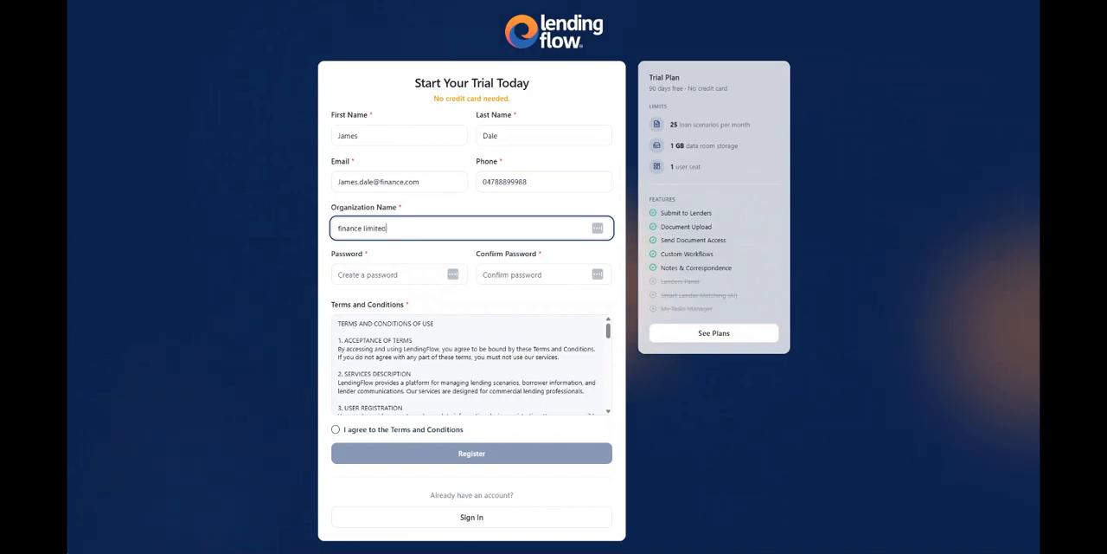
- Enter the account password in the trial registration form and repeat it as the confirmation password
key("Tab")
type("••••••")
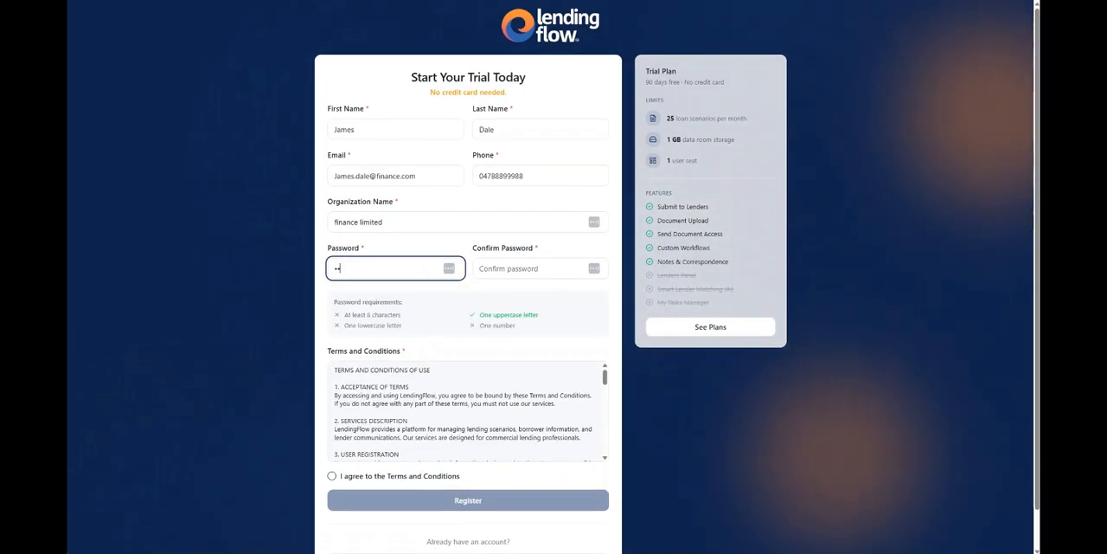
type("•")
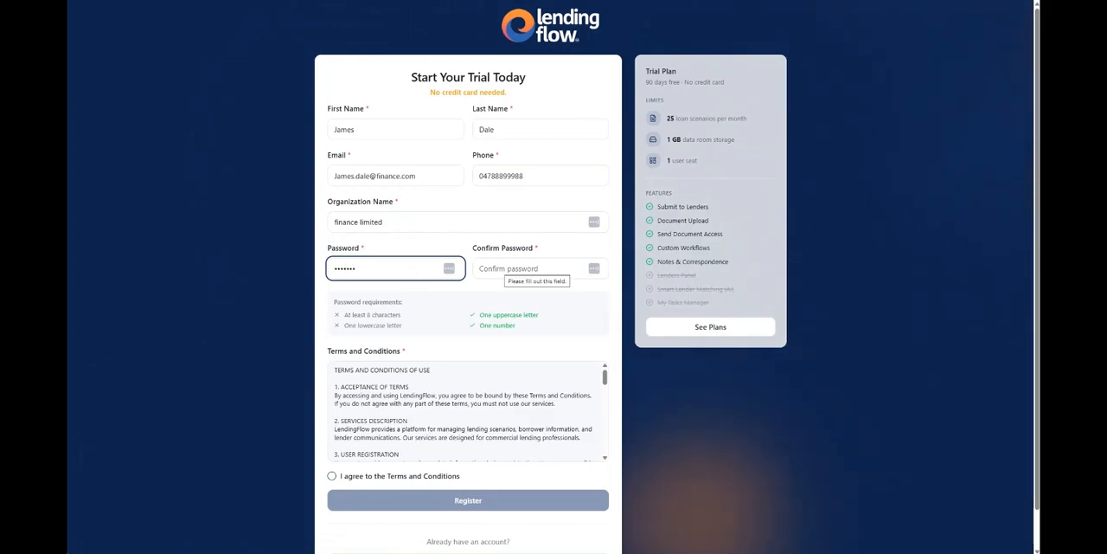
type("••••")
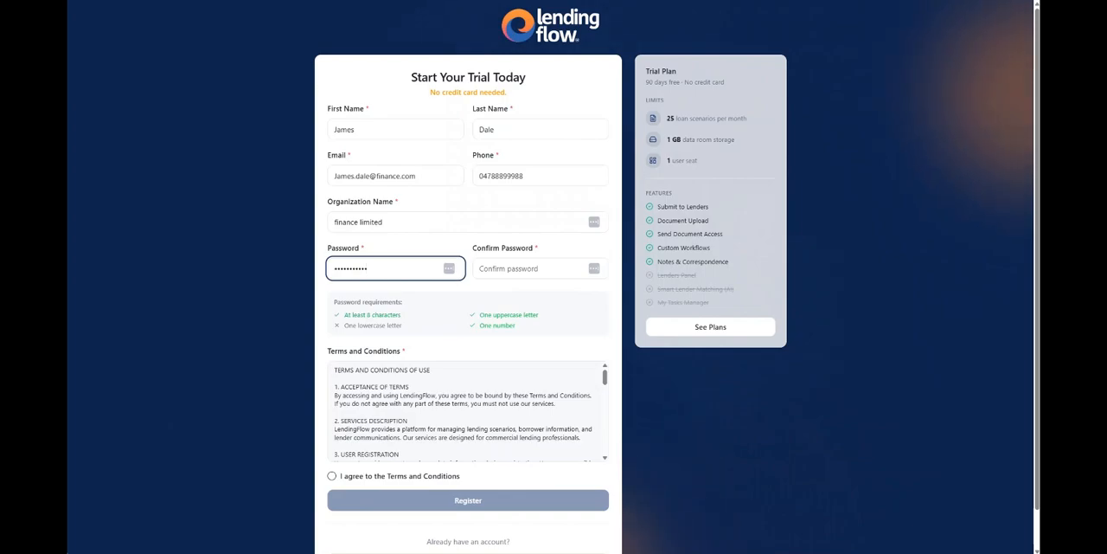
type("•")
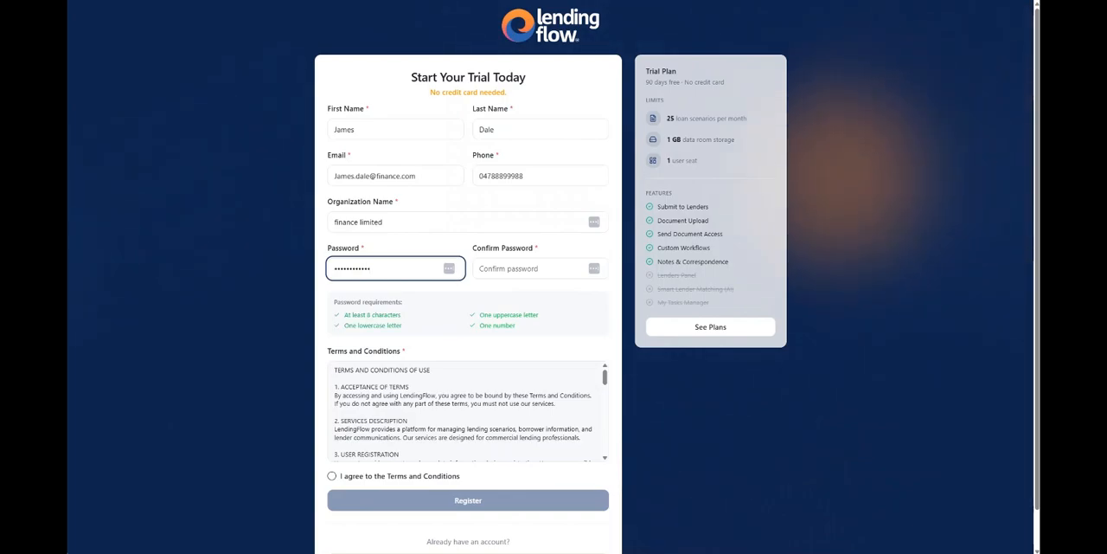
key("Tab")
type("•••")
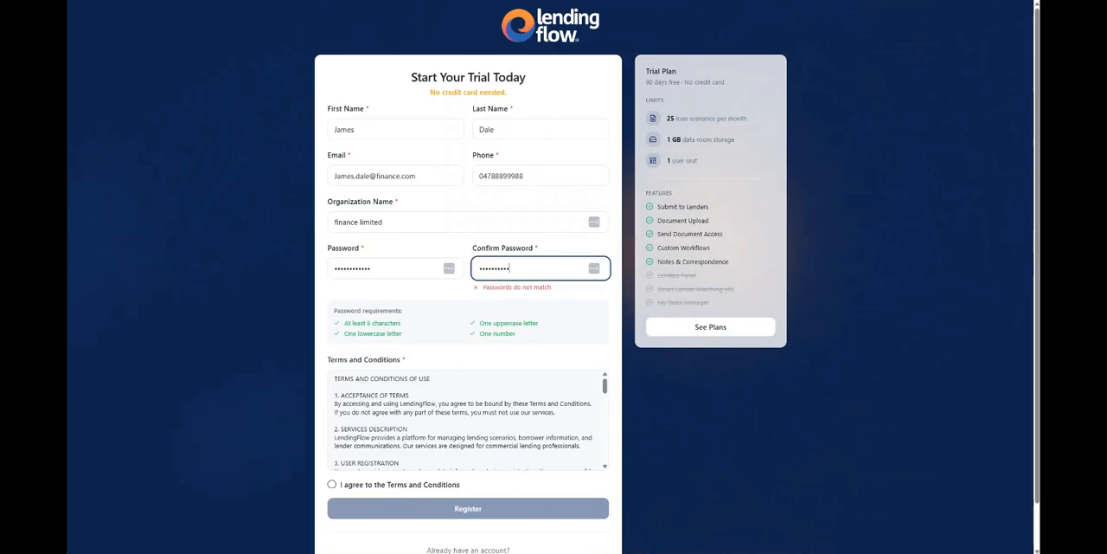
type("••")
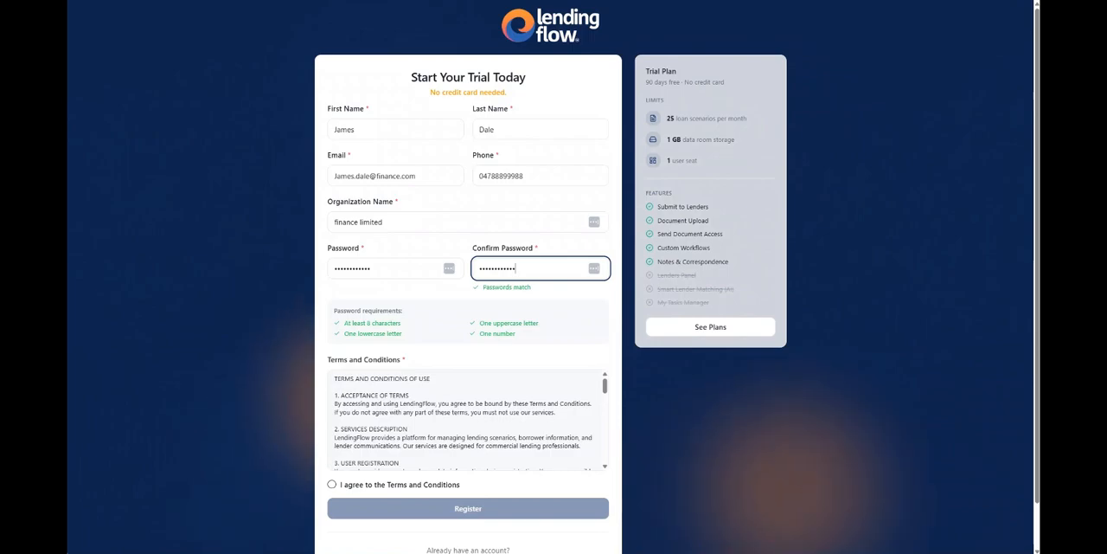
- Agree to the Terms and Conditions, read through them, and submit the trial registration
left_click(332, 485)
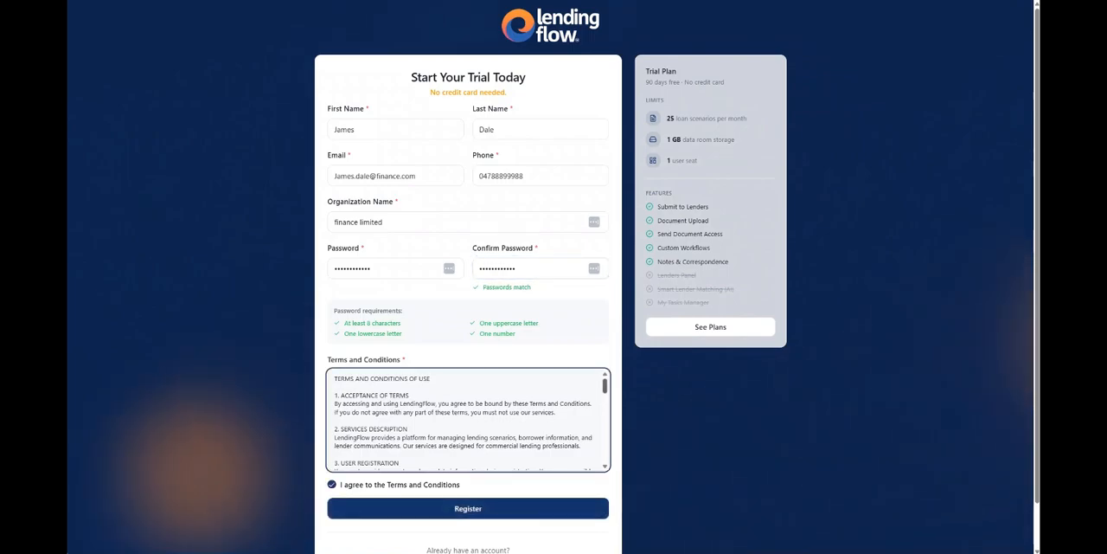
scroll(468, 420, "down", 5)
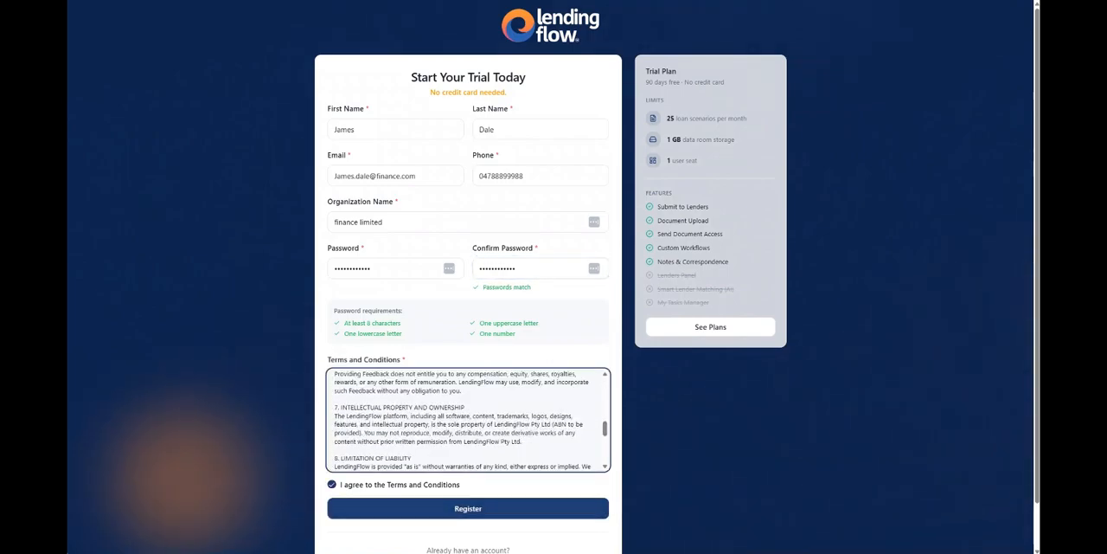
left_click(469, 509)
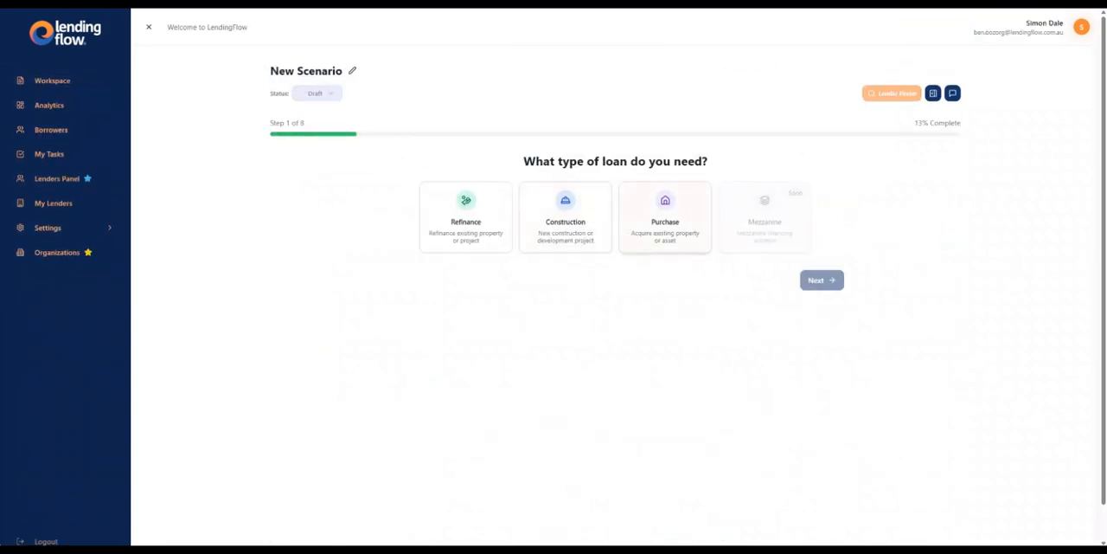
- Set the new scenario's loan type to Construction and its security to 2nd Mortgage
left_click(566, 219)
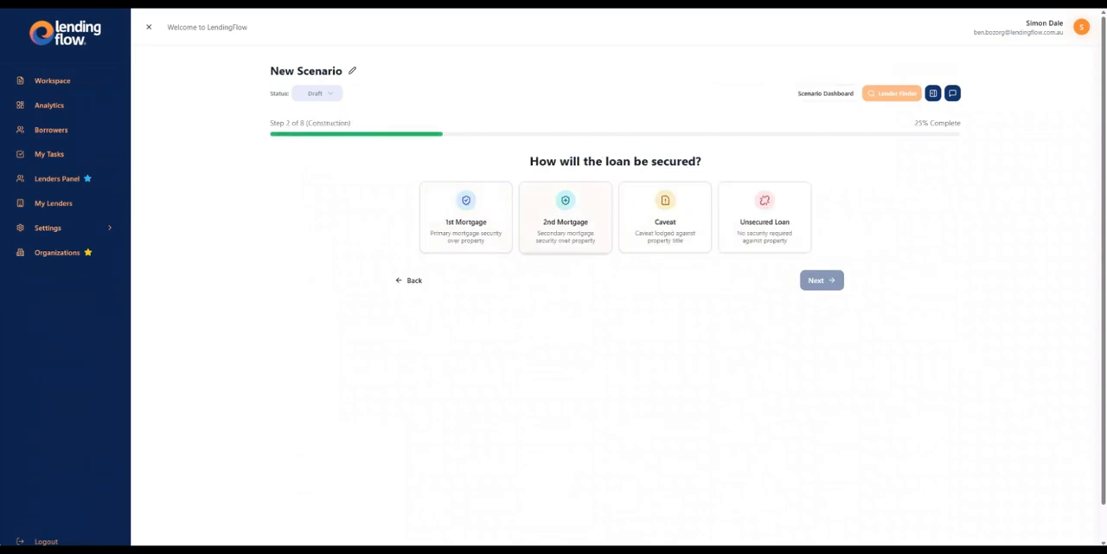
left_click(466, 216)
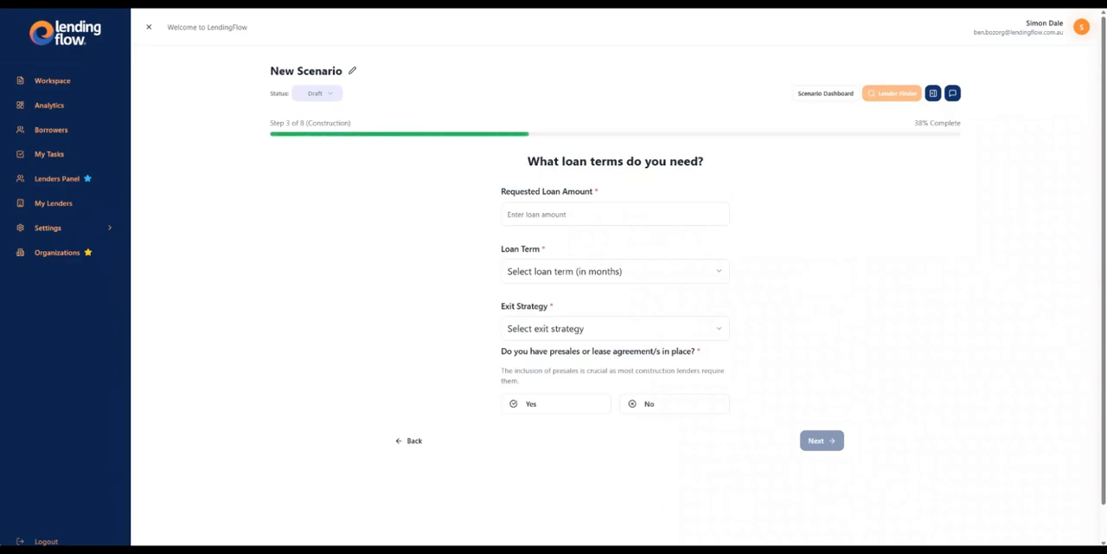
left_click(409, 440)
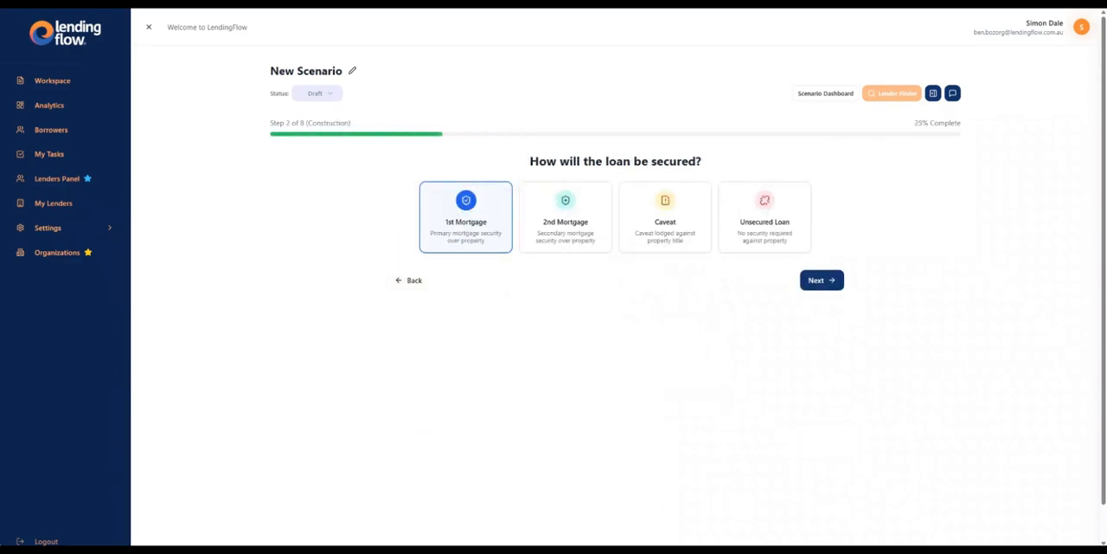
left_click(566, 217)
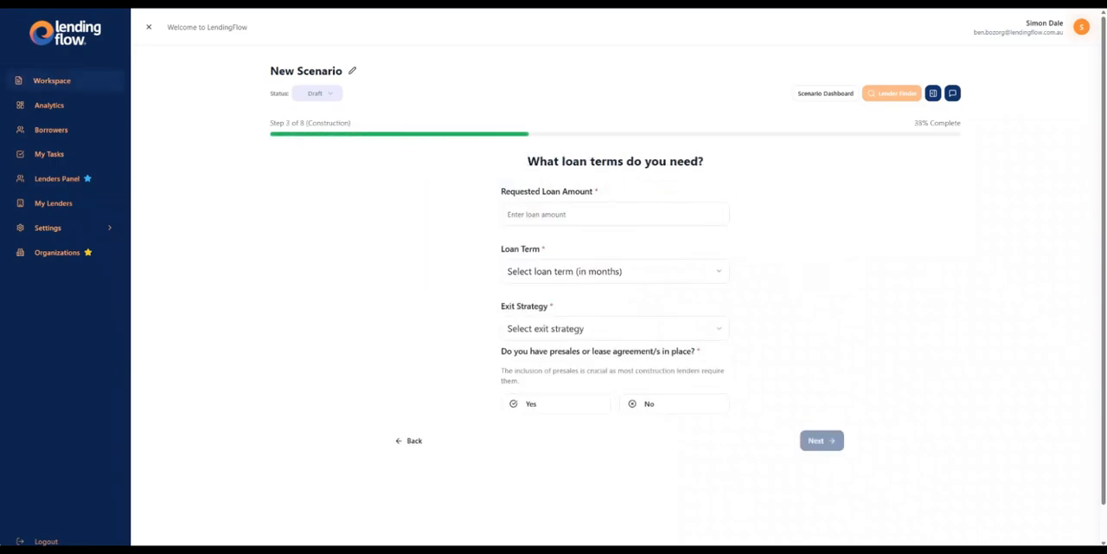
- Open the $2,000,000 refinance scenario from the workspace and show its scenario details
left_click(53, 80)
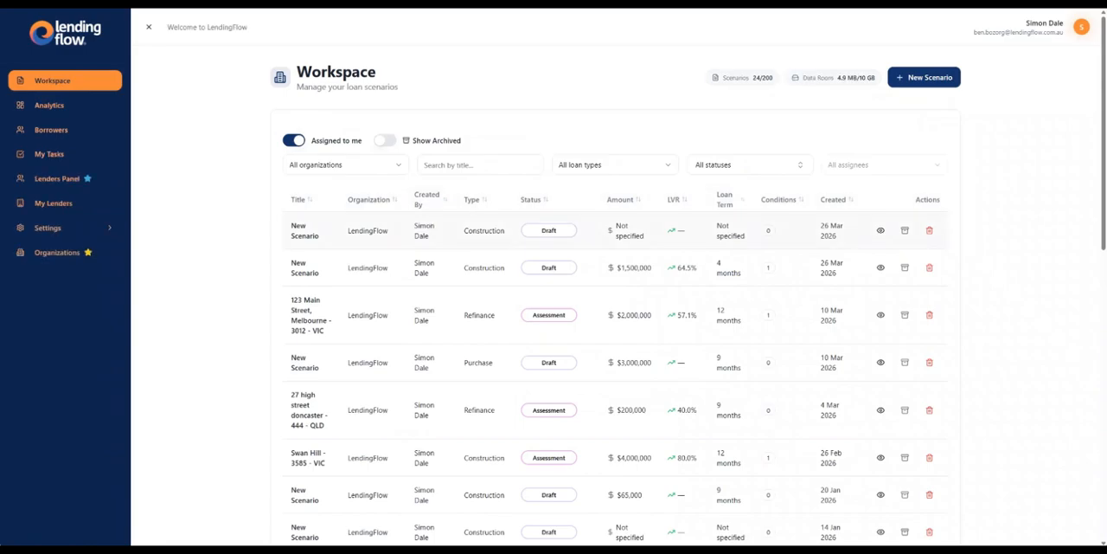
left_click(311, 315)
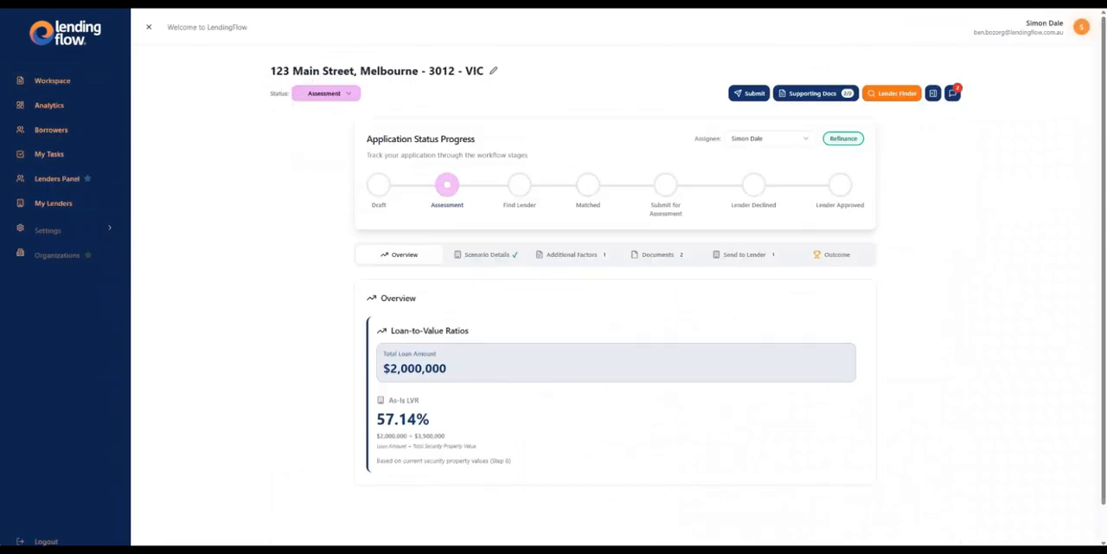
left_click(487, 255)
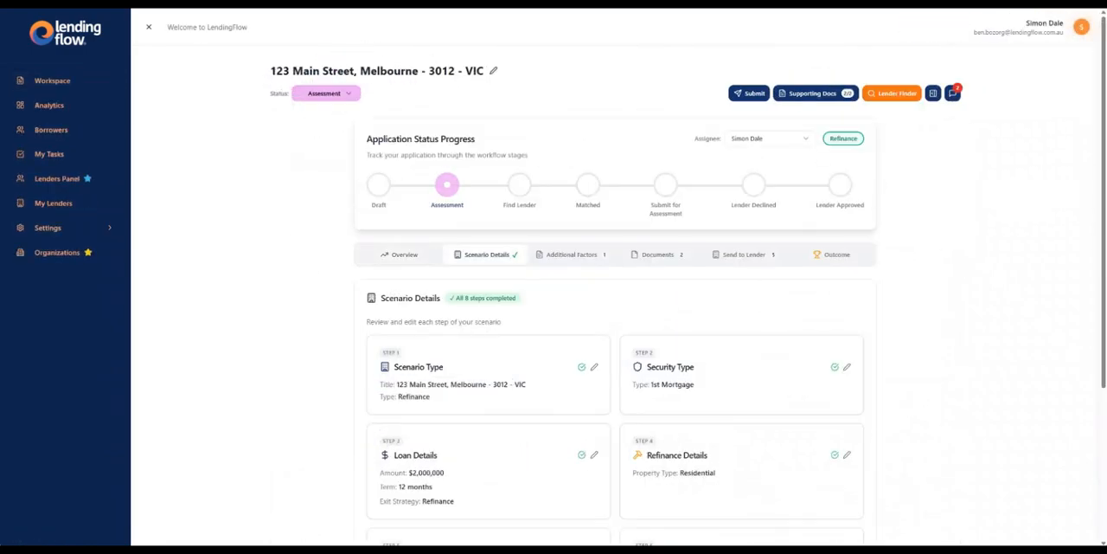
- Review the refinance scenario from its first step, covering loan type, security, loan terms, property to be refinanced and purpose of refinance
left_click(594, 367)
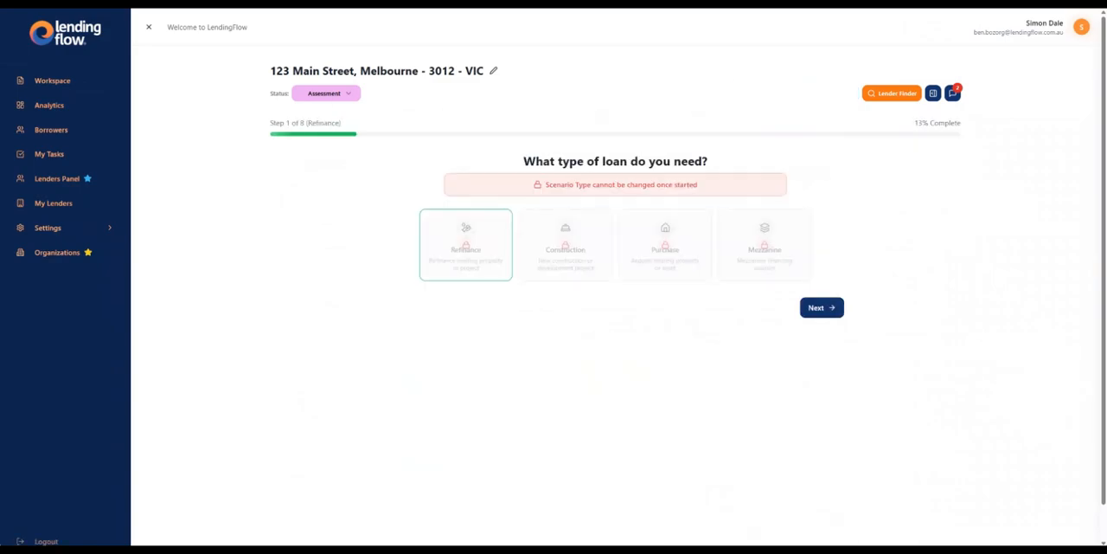
left_click(822, 308)
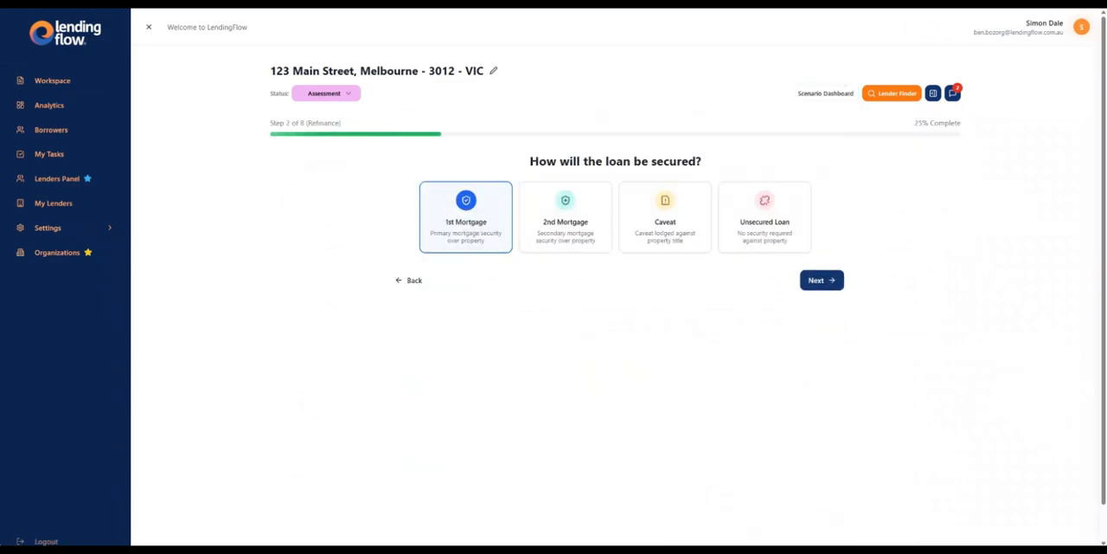
left_click(822, 280)
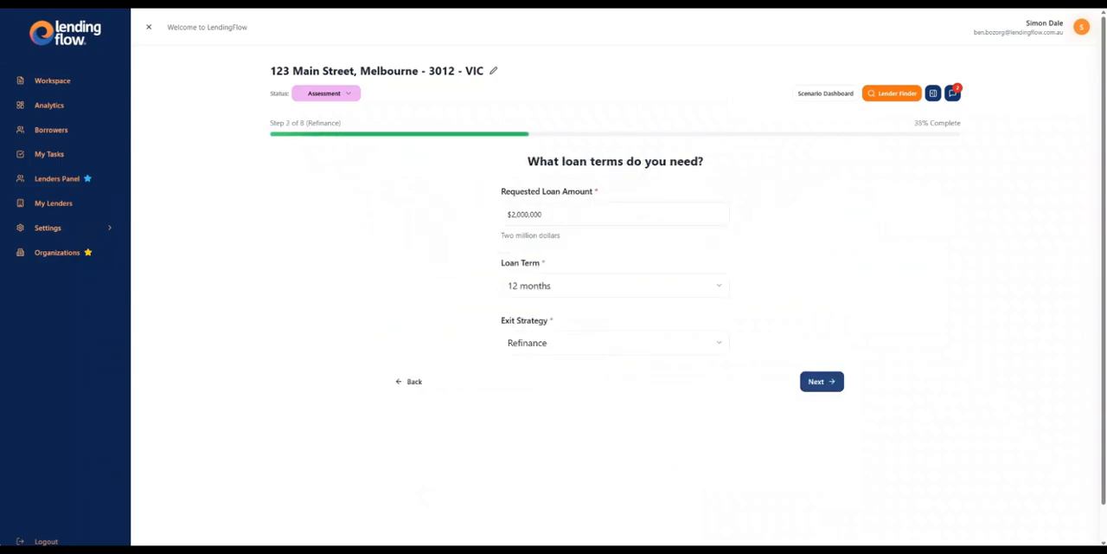
left_click(822, 381)
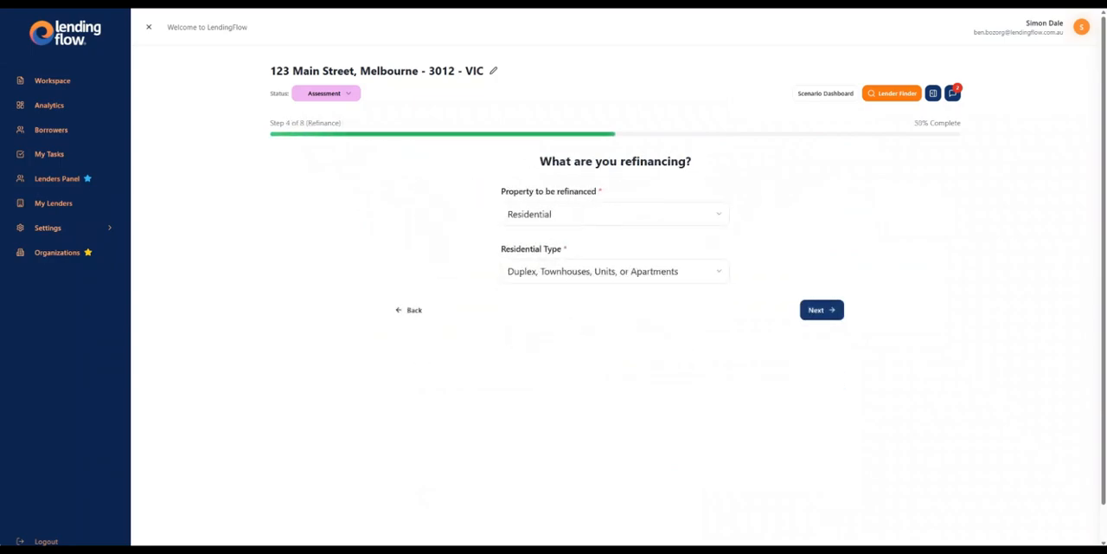
left_click(821, 310)
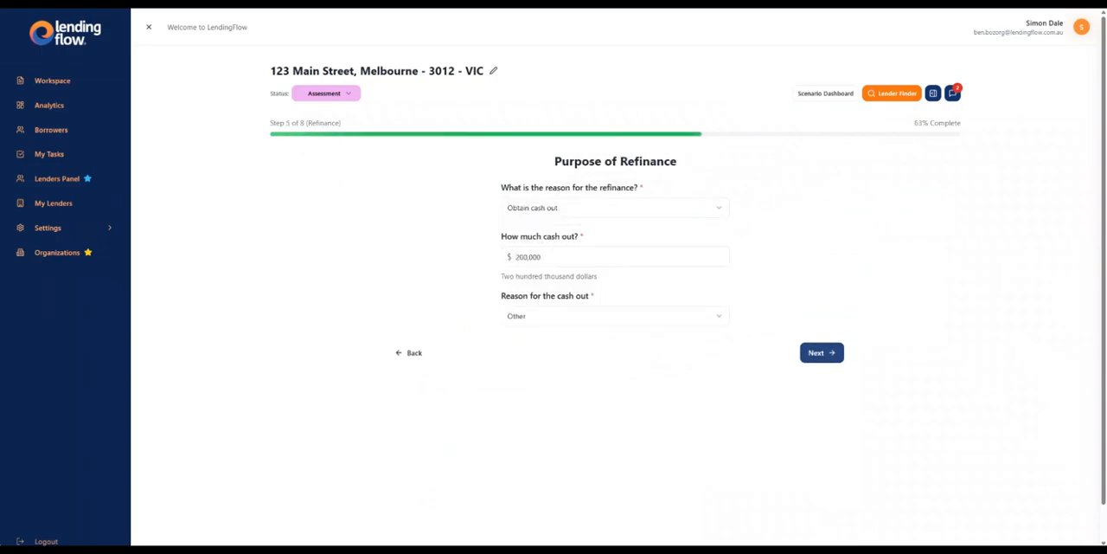
left_click(822, 353)
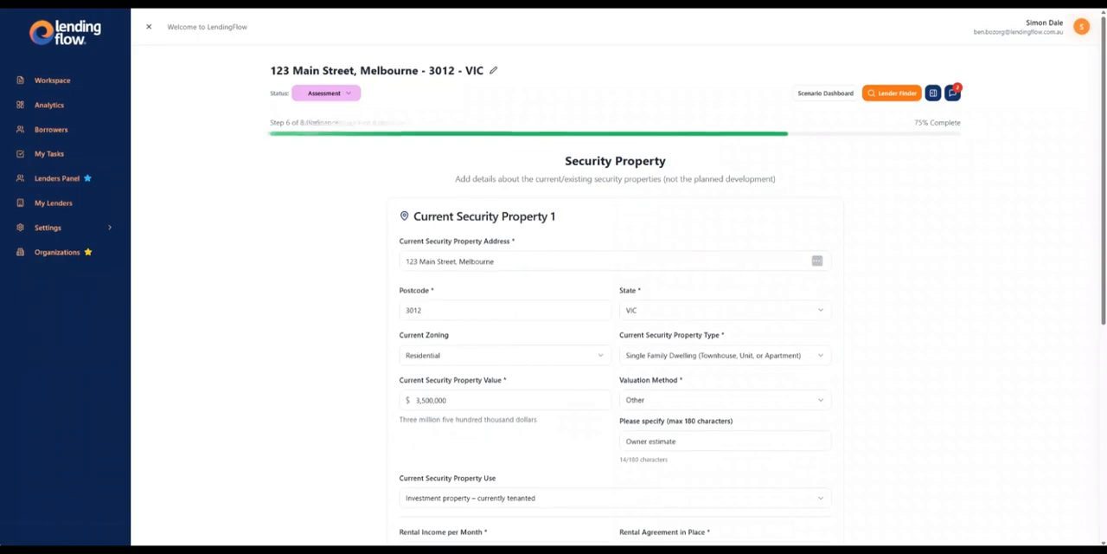
- Review the security property, borrowing entity, business purpose declaration and professional providers, and finish at the scenario details summary
scroll(616, 303, "down", 5)
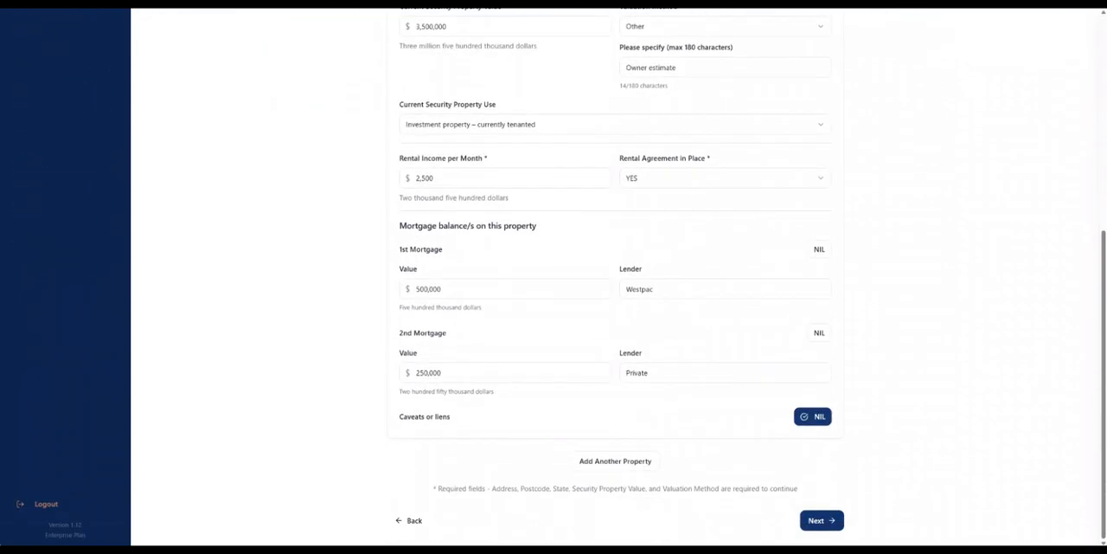
left_click(822, 520)
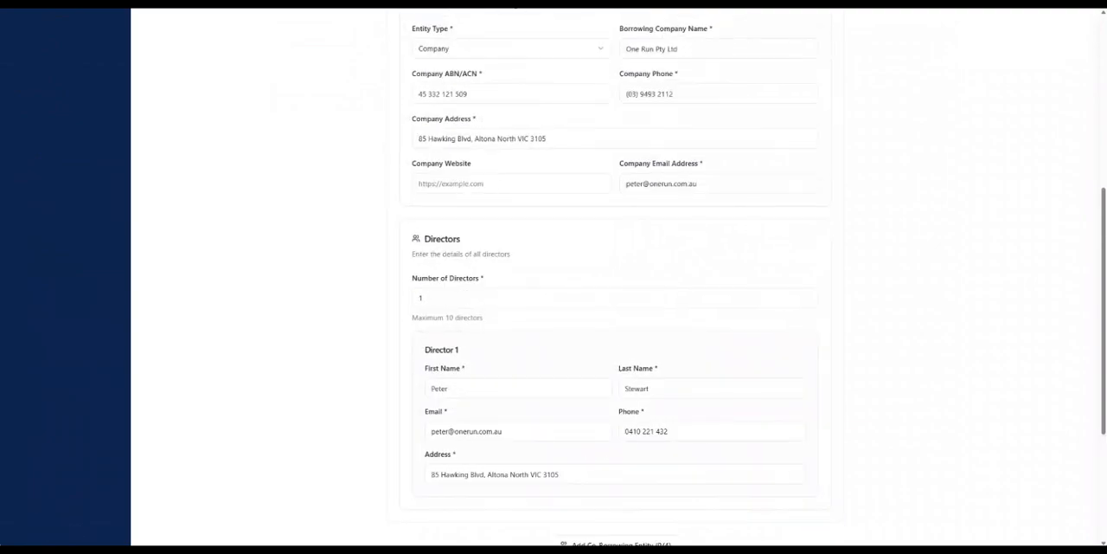
left_click_drag(1104, 308, 1104, 417)
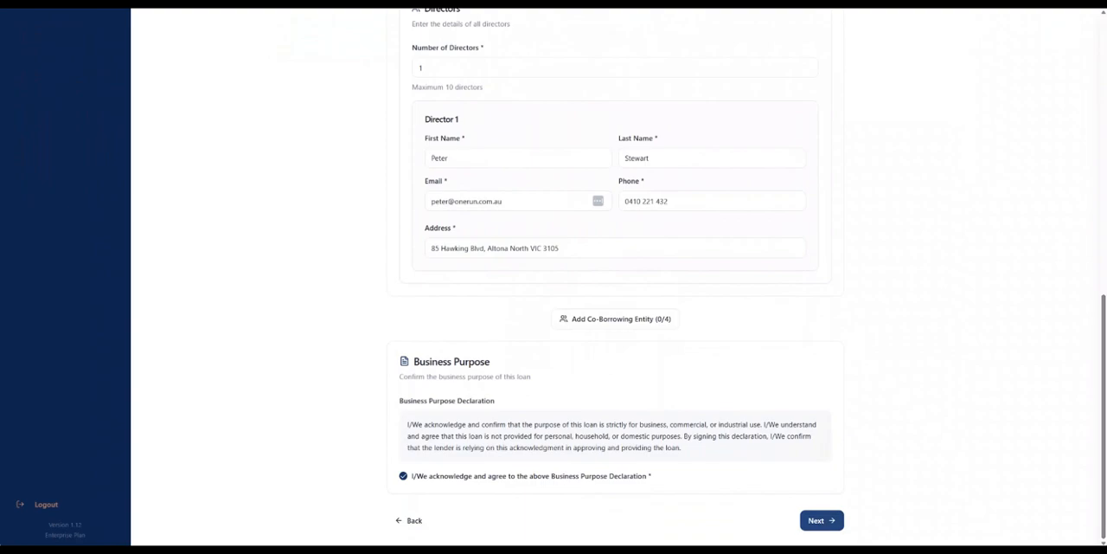
left_click(822, 520)
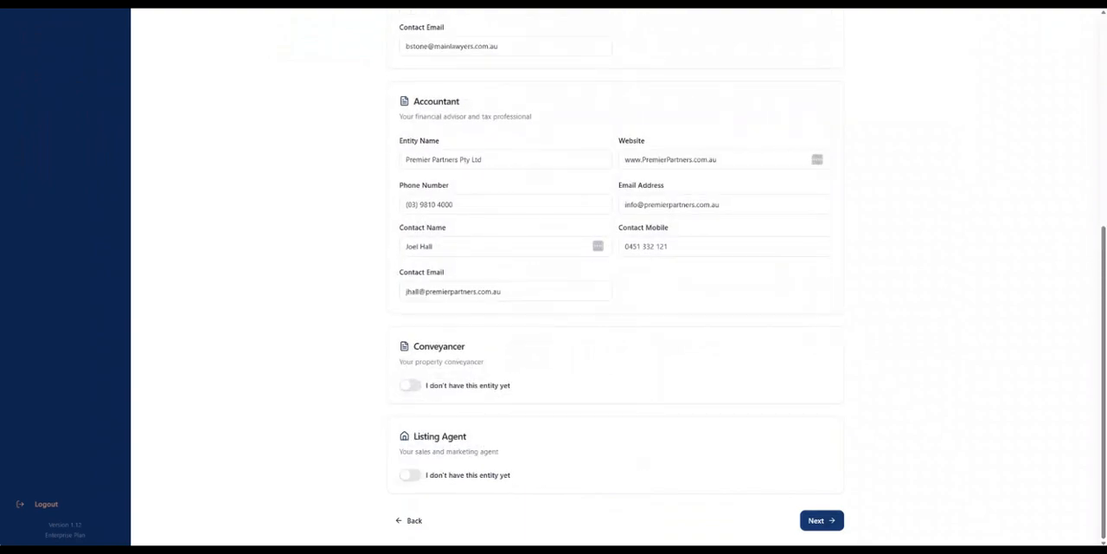
mouse_move(1104, 402)
left_mouse_down()
mouse_move(1104, 218)
mouse_move(1104, 402)
left_mouse_up()
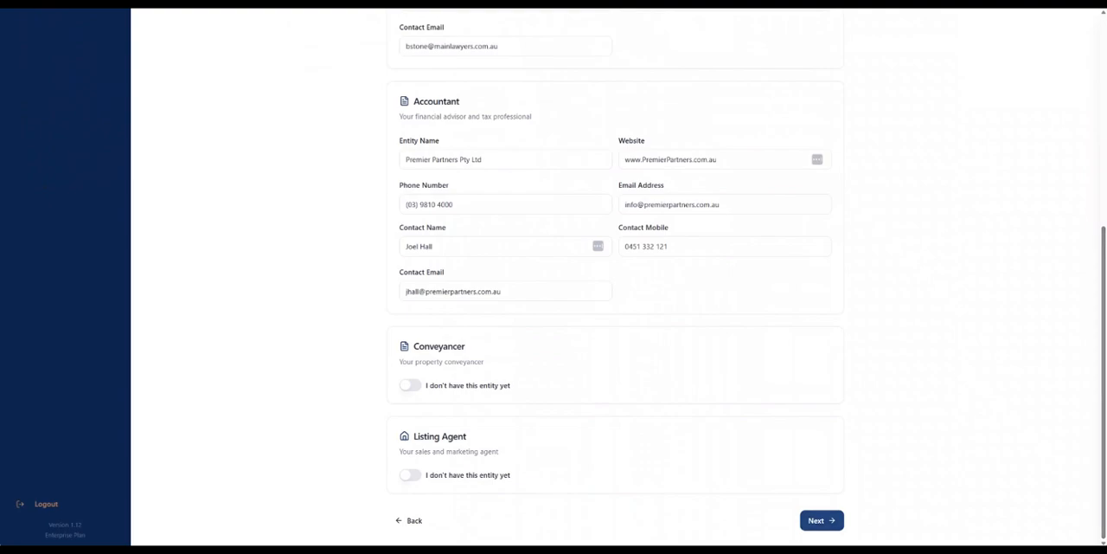
left_click(822, 520)
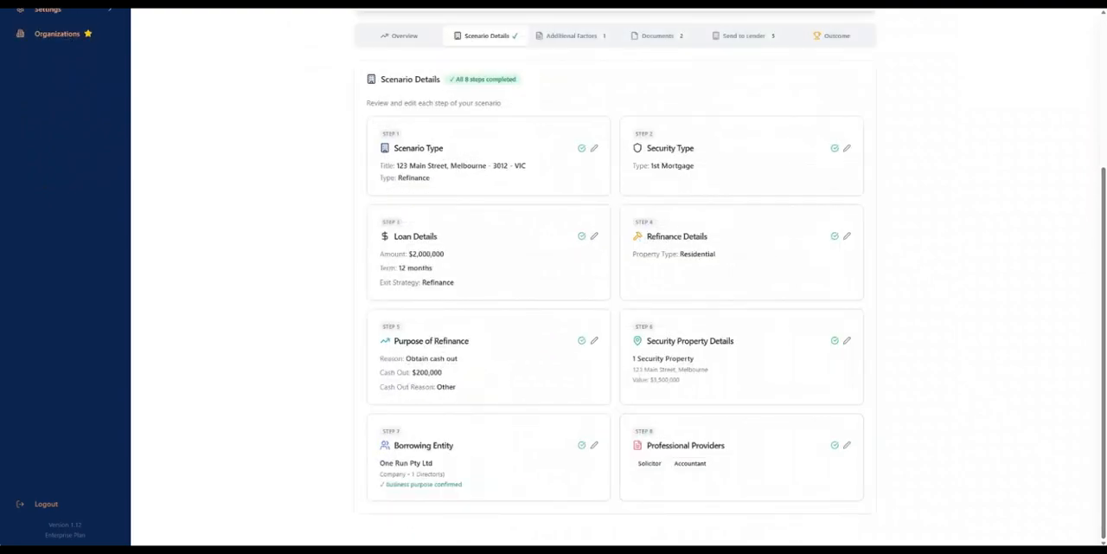
left_click_drag(1104, 350, 1104, 346)
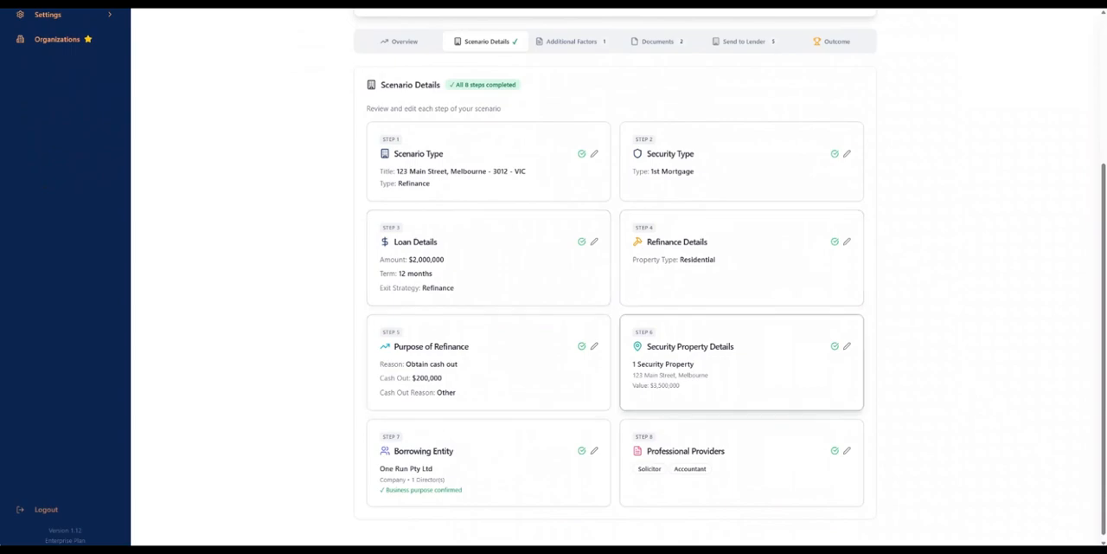
- Review the scenario details summary, open the Loan Details step for editing and return to the scenario dashboard
scroll(553, 277, "up", 2)
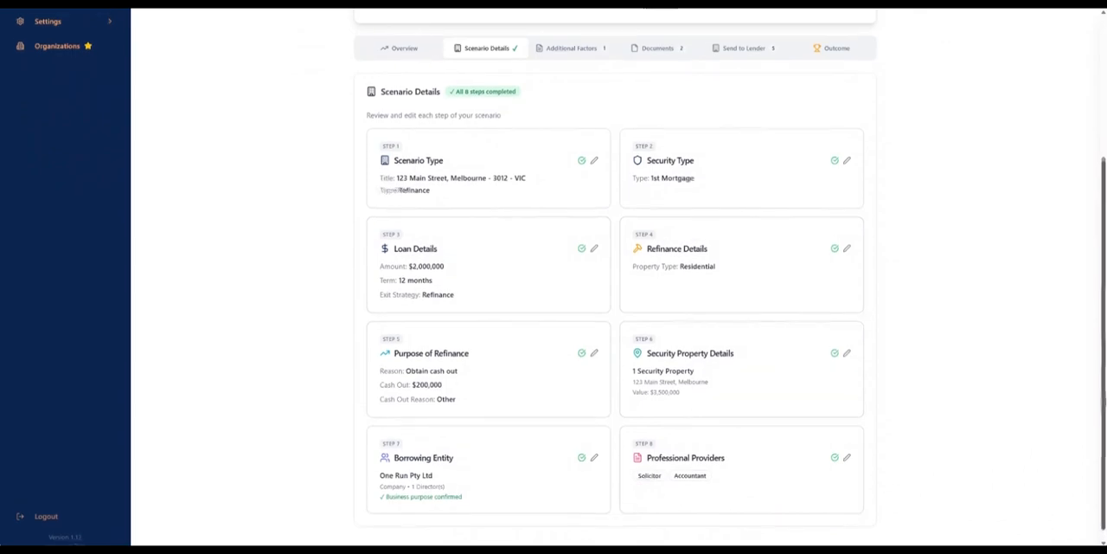
scroll(554, 277, "up", 2)
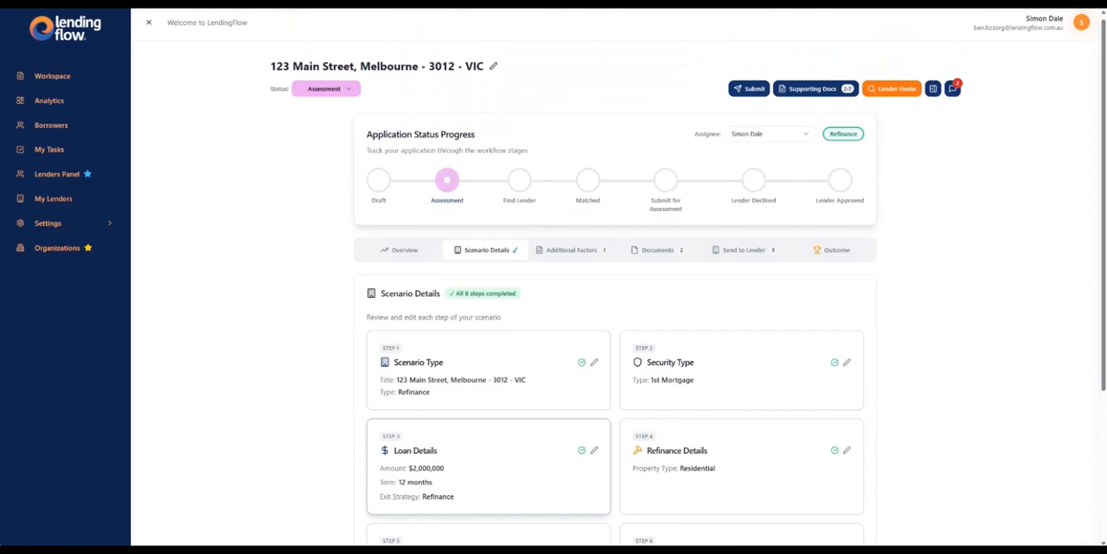
left_click(380, 467)
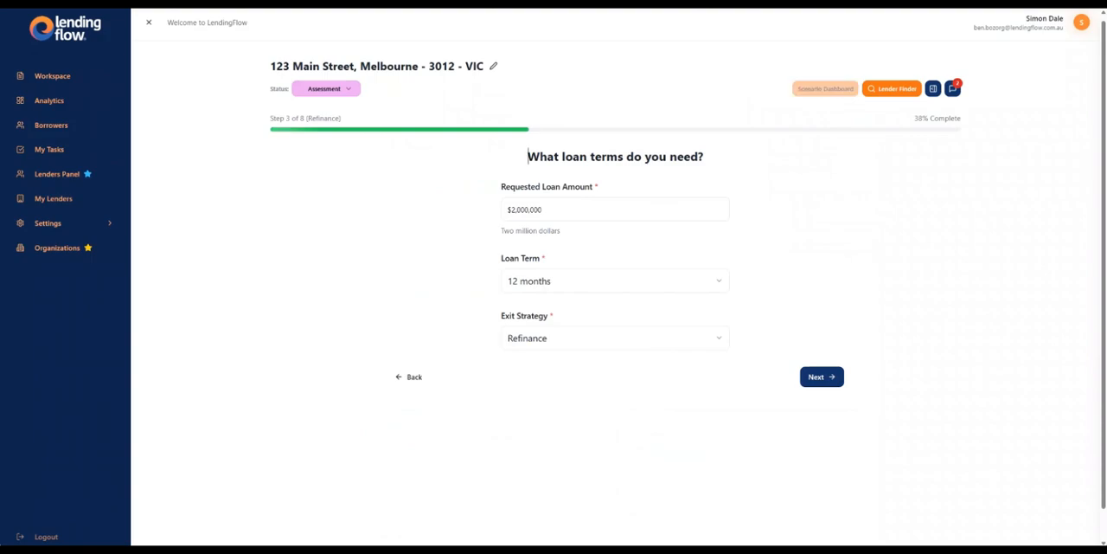
left_click(826, 89)
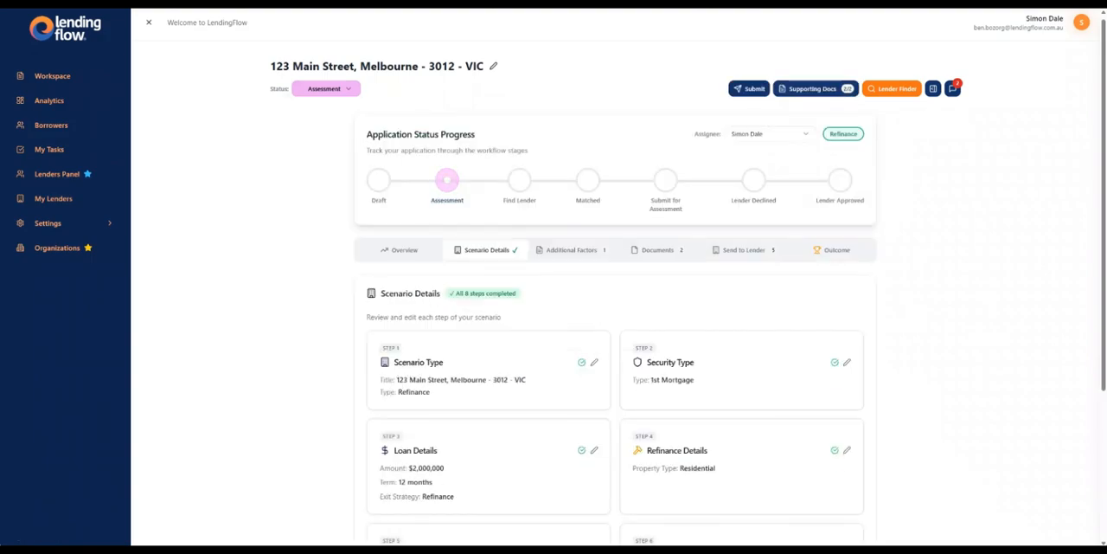
- Check the refinance scenario's loan-to-value overview and the available application statuses, and return to the scenario details
left_click(400, 250)
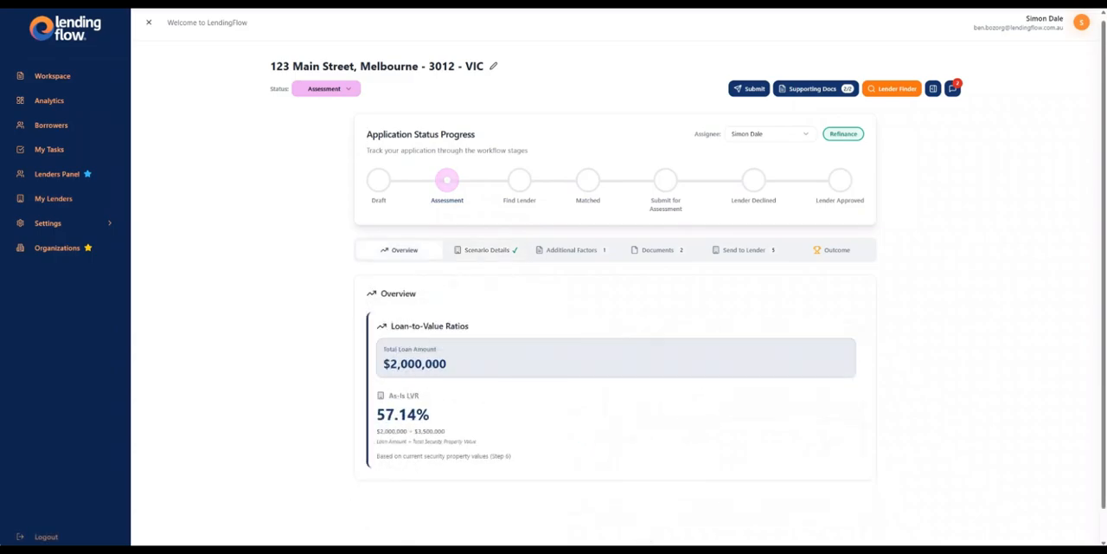
left_click(336, 88)
left_click(336, 88)
left_click(486, 250)
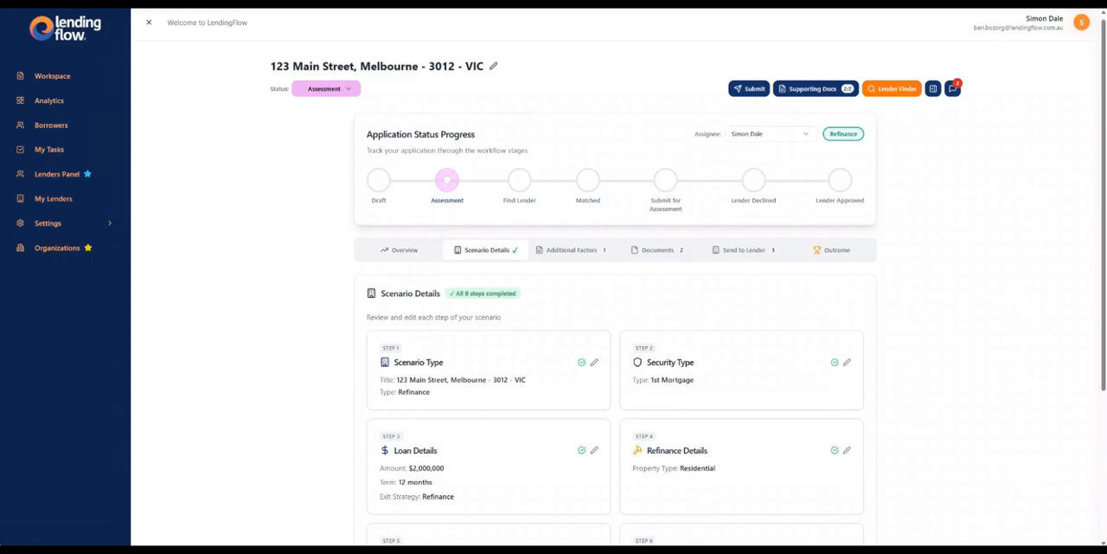
- Review the Urgency entry among the additional factors and the scenario's uploaded supporting documents
left_click(572, 250)
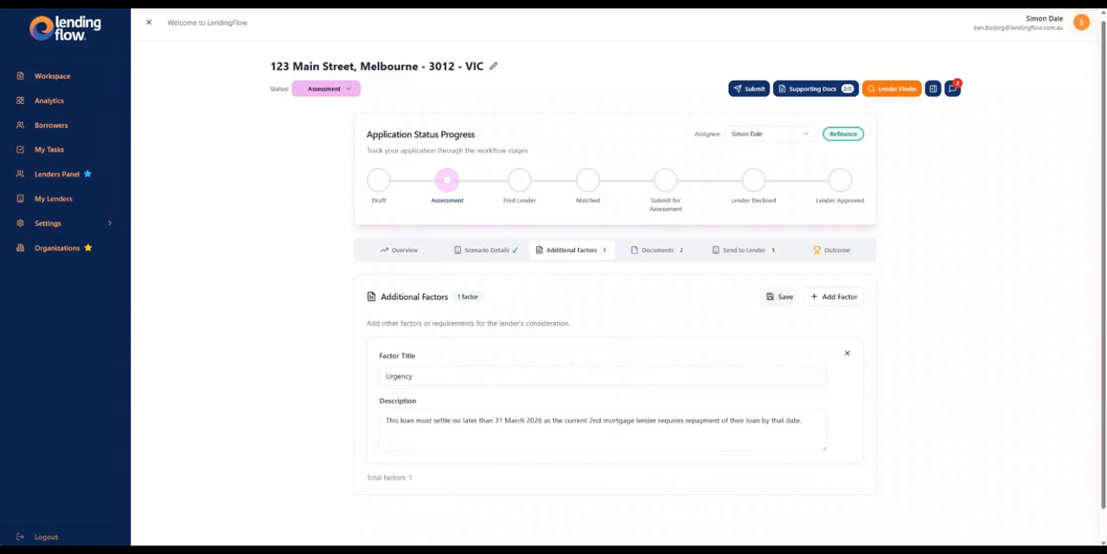
left_click_drag(489, 419, 577, 420)
left_click(417, 401)
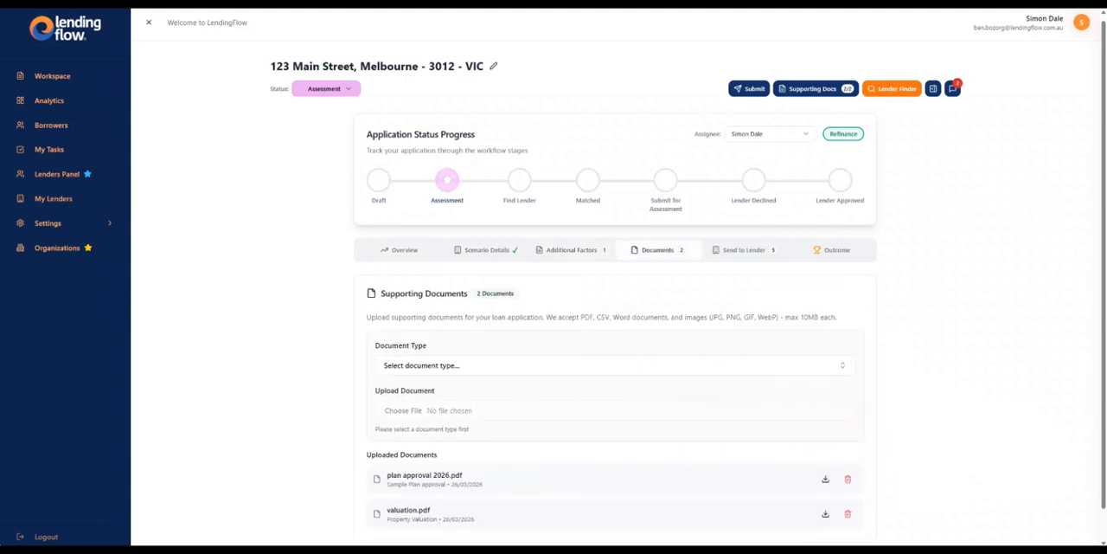
scroll(554, 277, "down", 1)
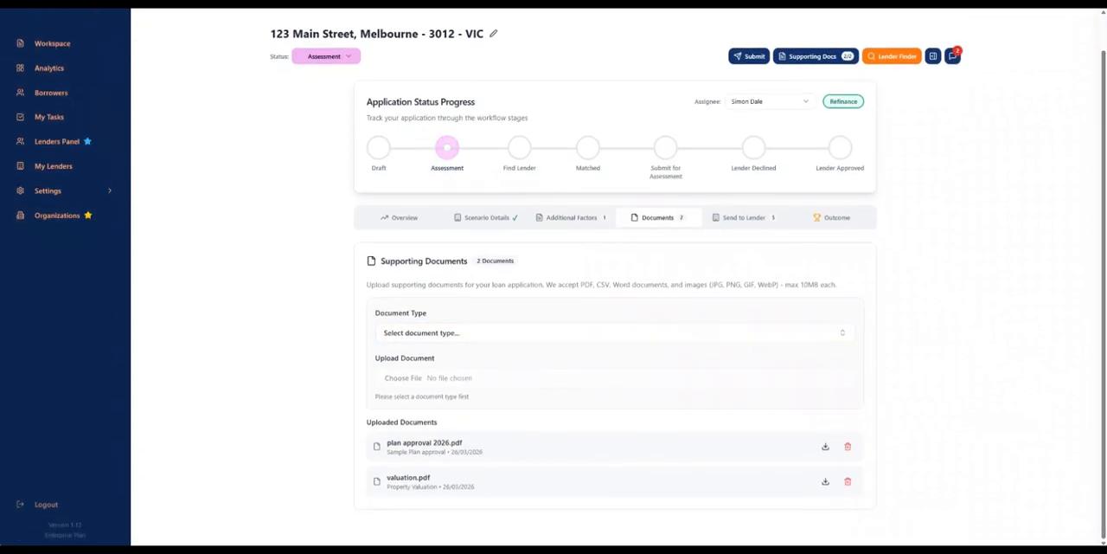
- Check the refinance scenario's assignee options, its activity timeline, and its notes and comments
left_click(770, 102)
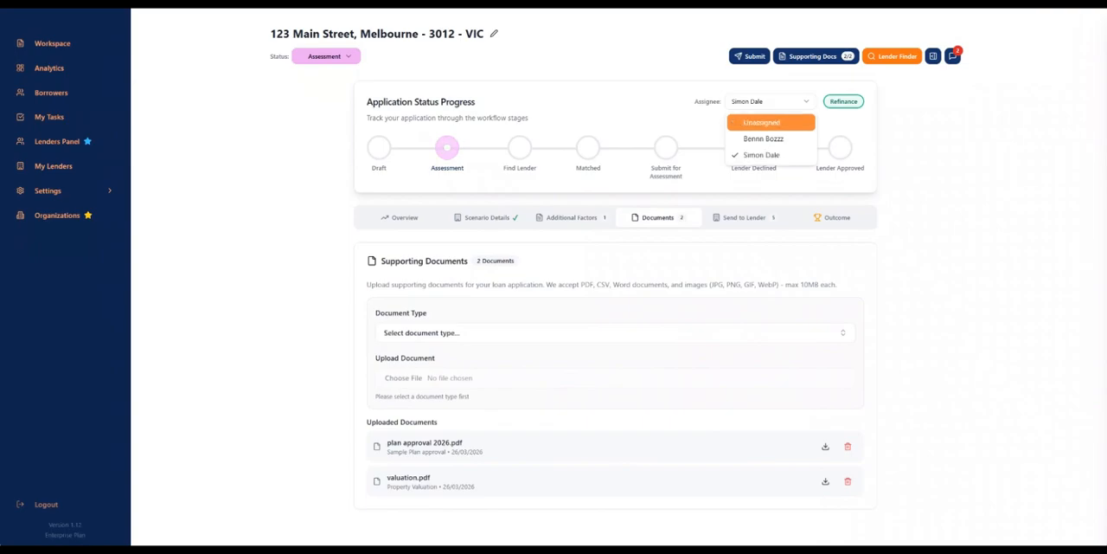
left_click(762, 101)
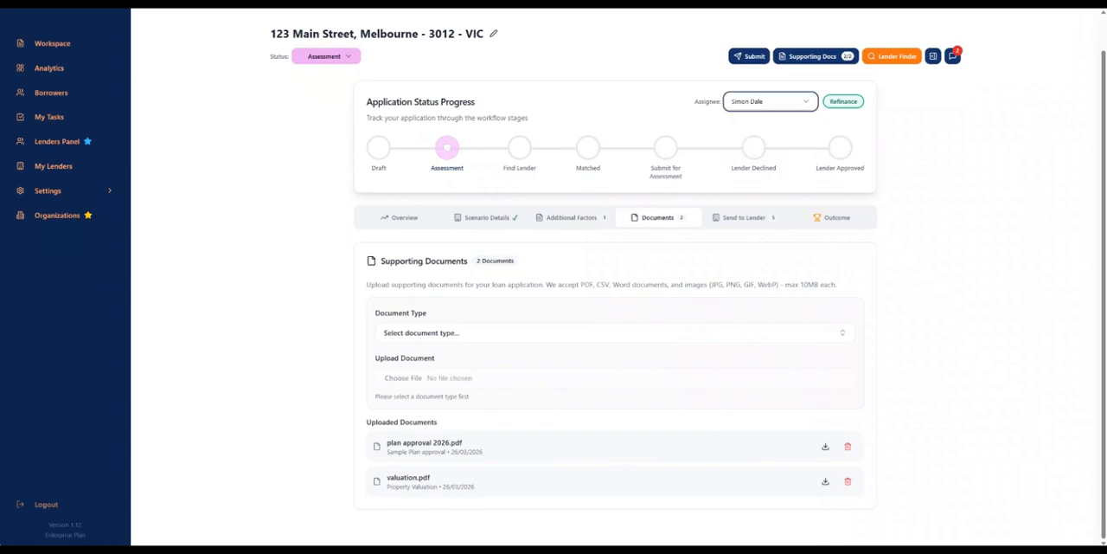
left_click(933, 55)
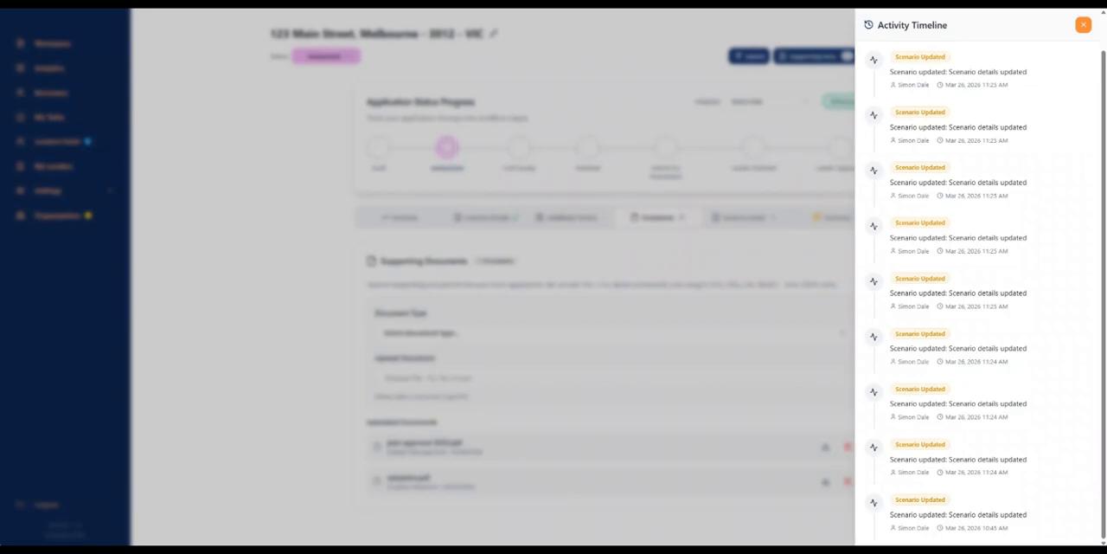
left_click(1083, 25)
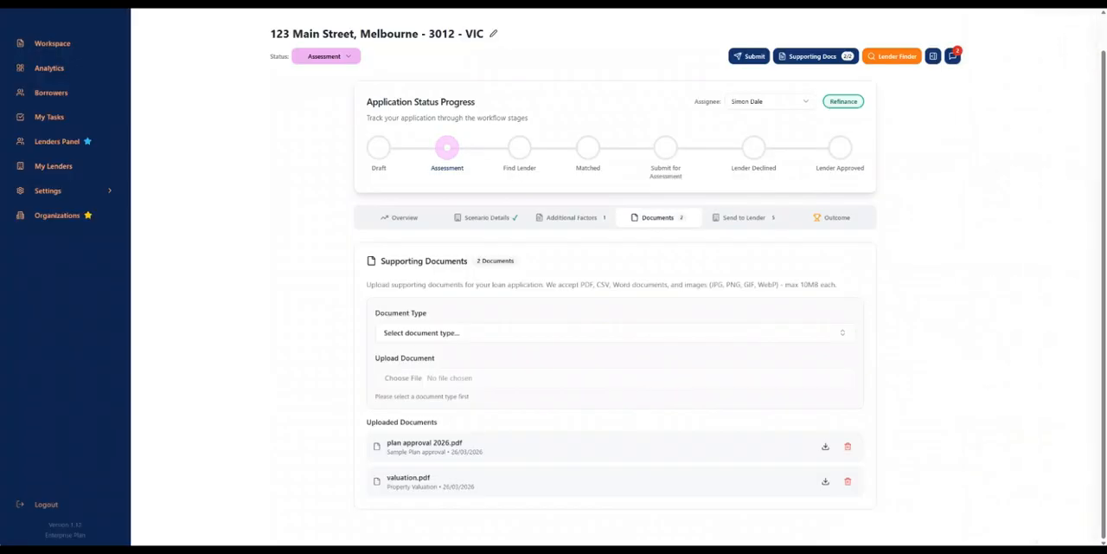
left_click(953, 56)
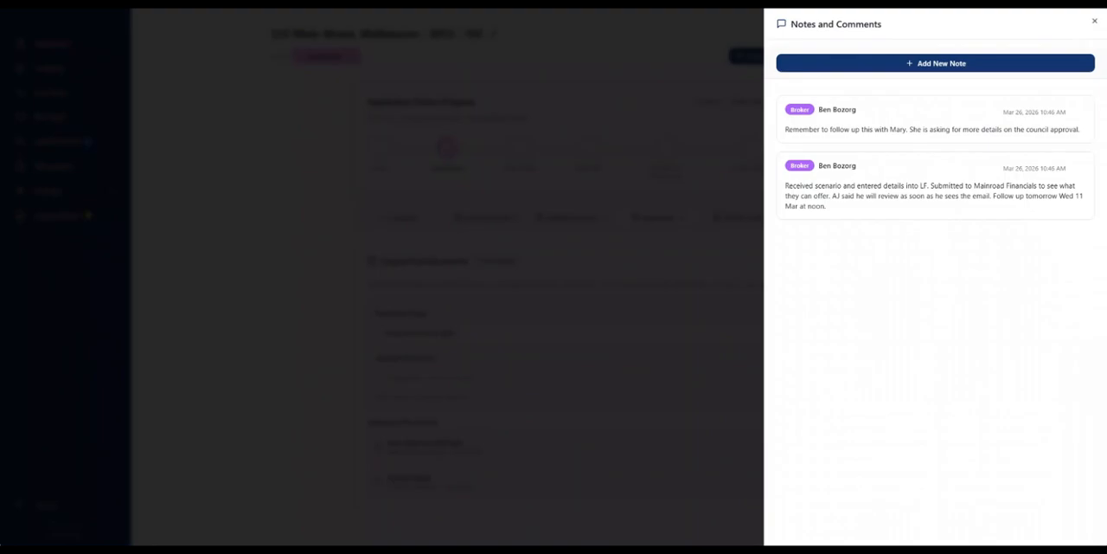
left_click(1095, 22)
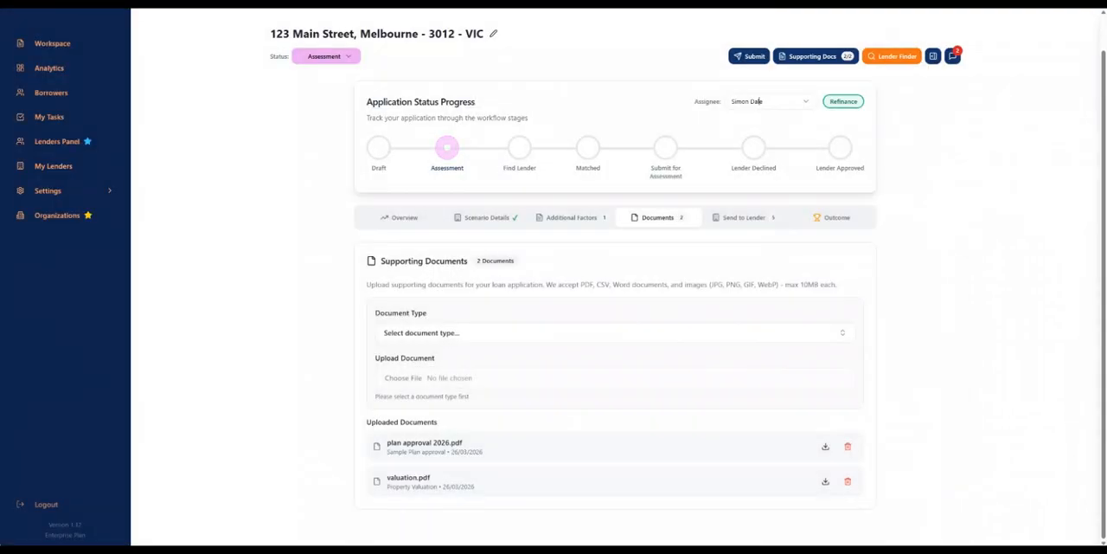
- Reopen the $2,000,000 refinance scenario from the workspace and view its outcome section
scroll(553, 285, "up", 1)
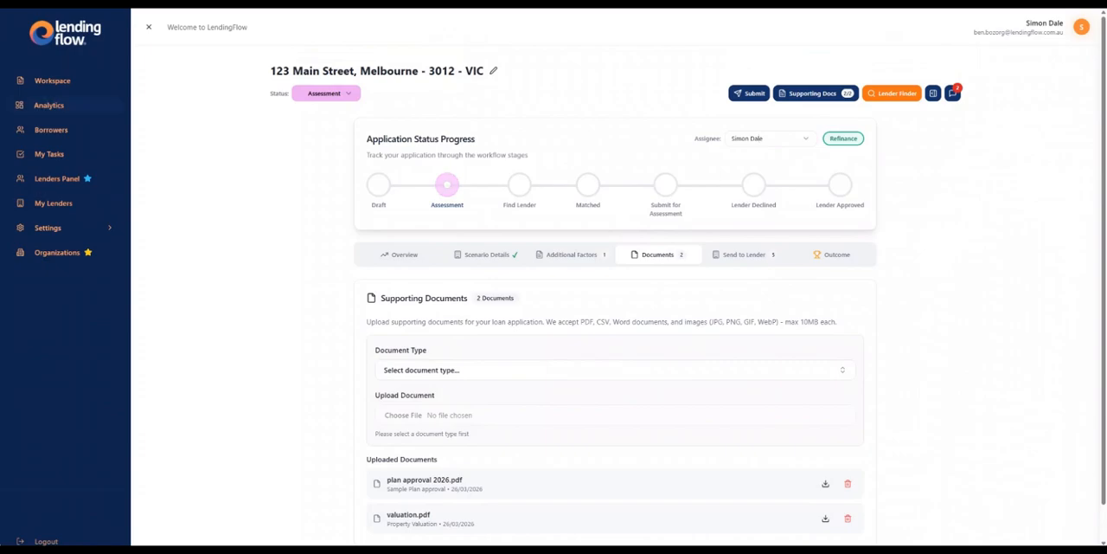
left_click(52, 80)
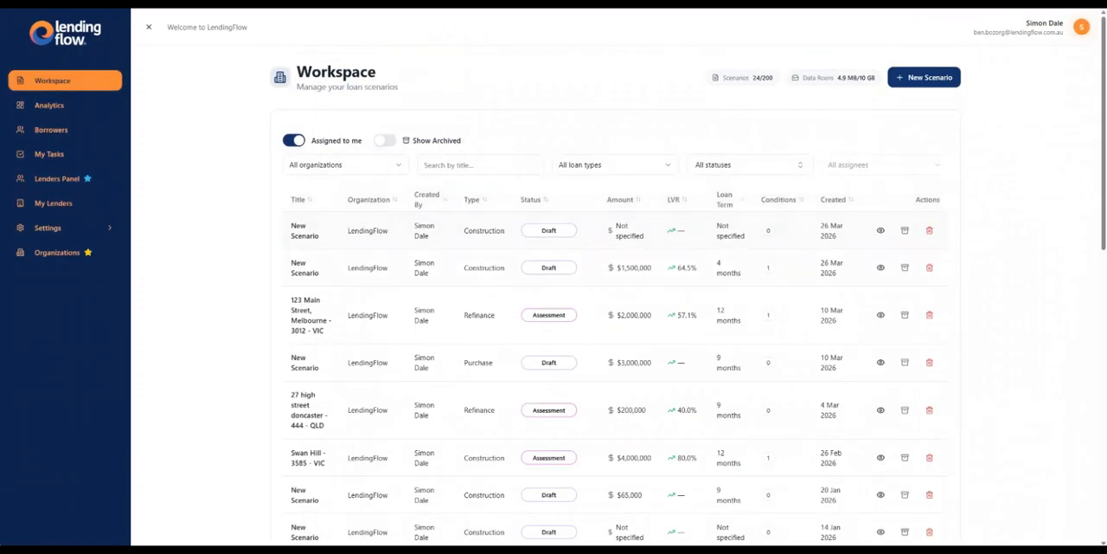
left_click(311, 315)
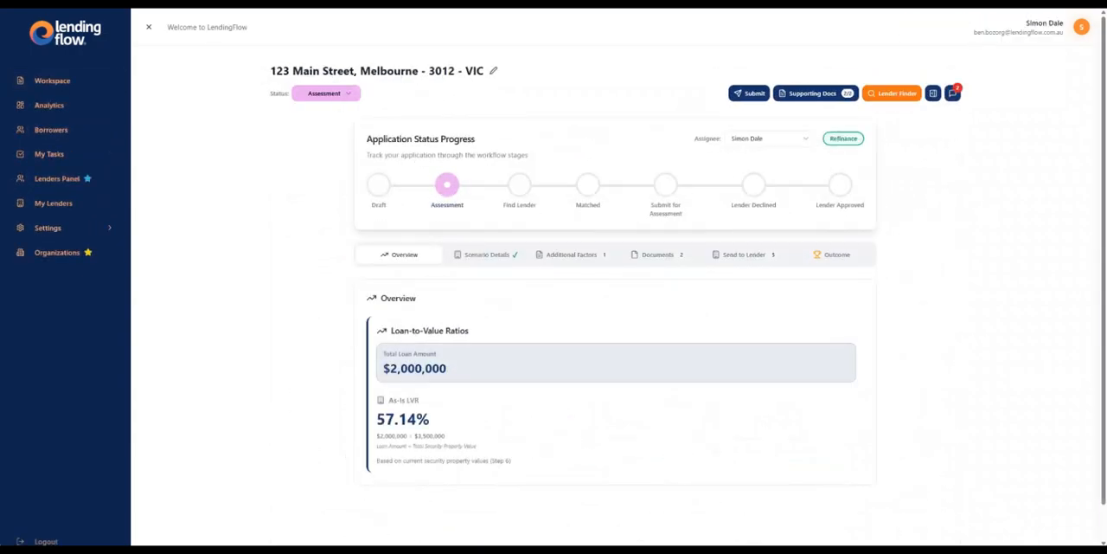
left_click(833, 254)
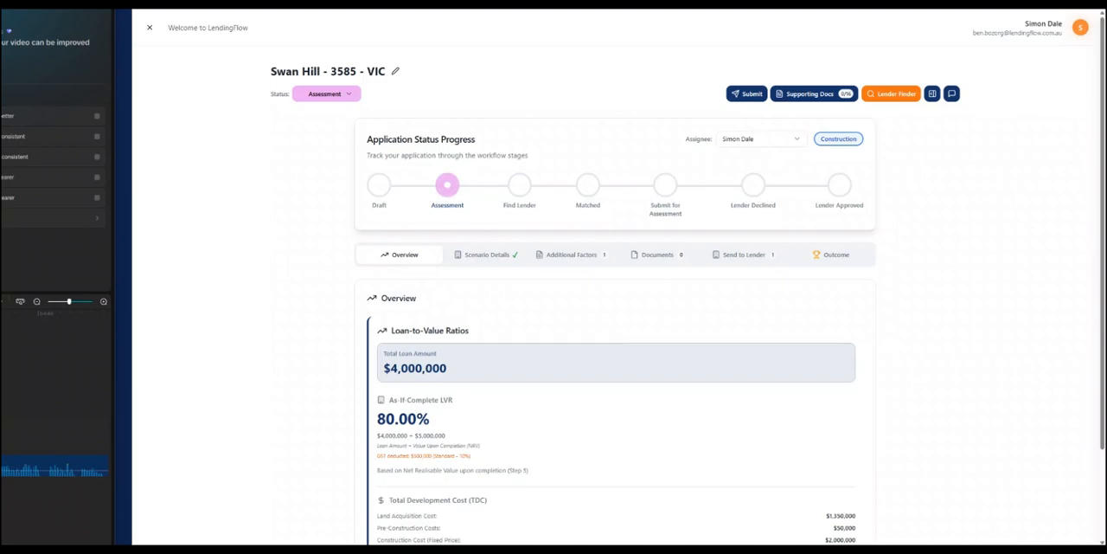
- Upload valuation.pdf as the Town Planning Permit in the Swan Hill construction scenario's supporting documents
left_click(658, 254)
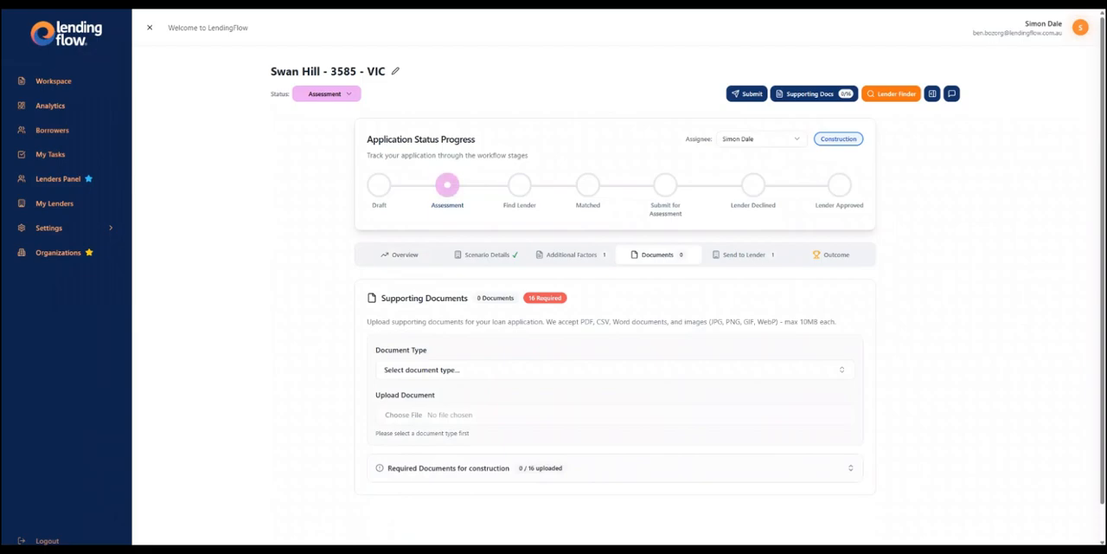
scroll(554, 277, "down", 1)
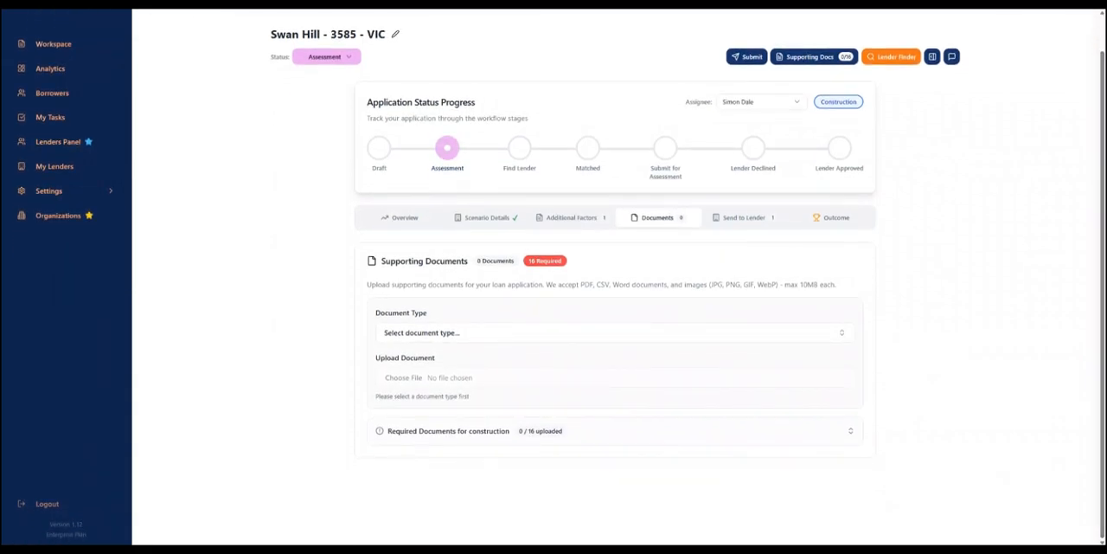
left_click(615, 333)
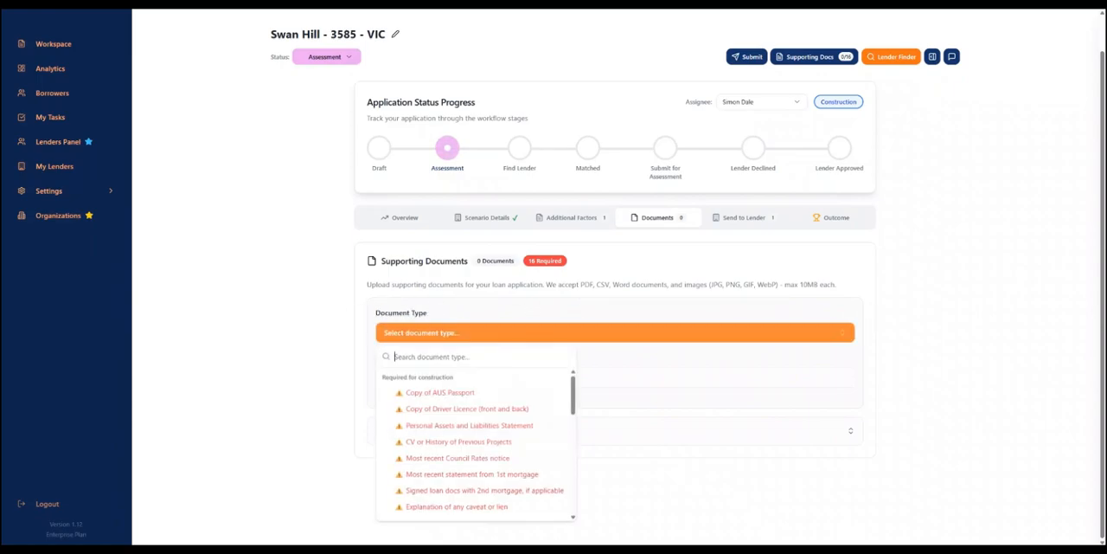
scroll(477, 444, "down", 1)
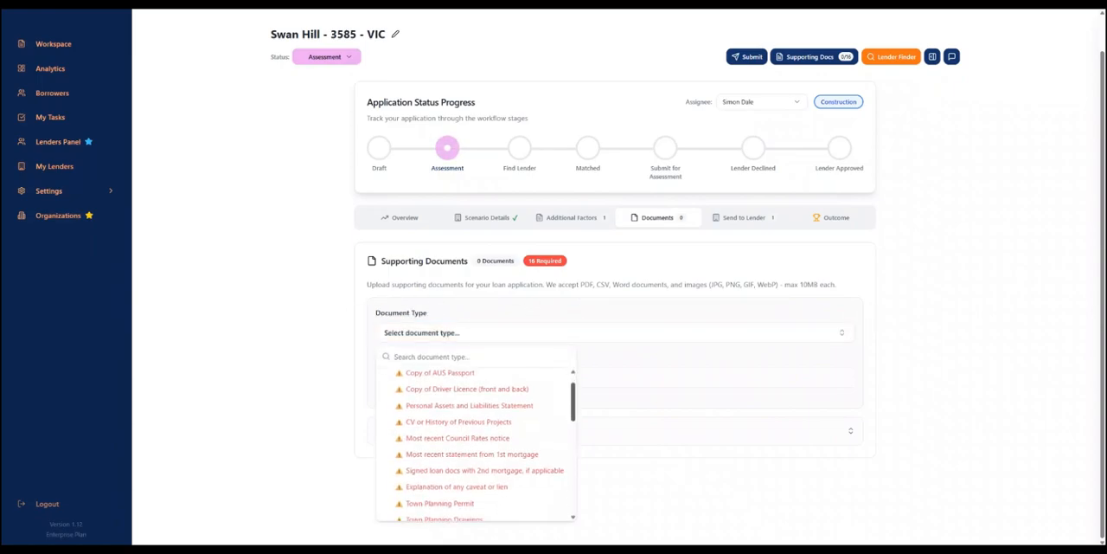
scroll(477, 444, "down", 2)
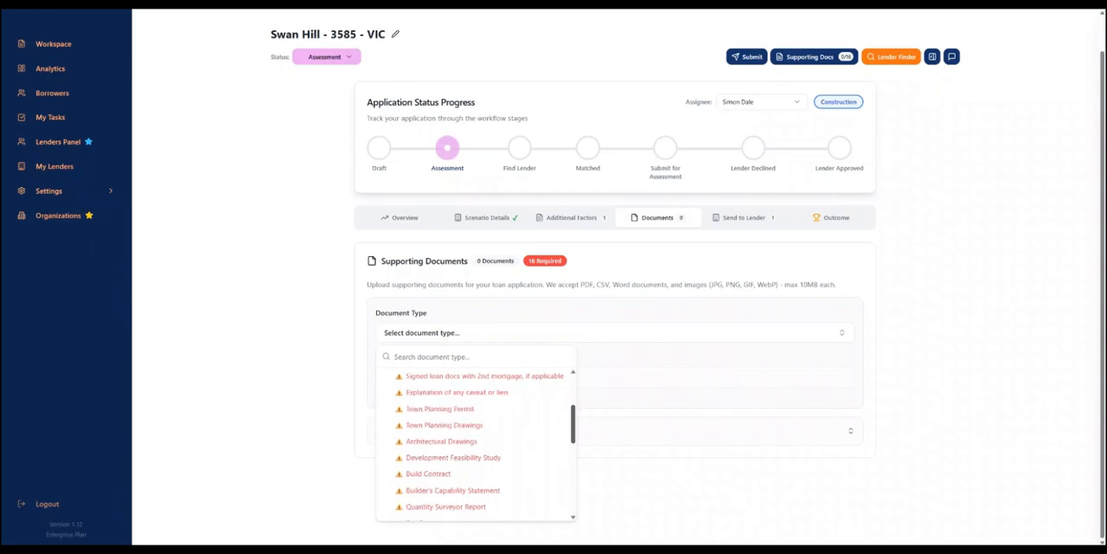
left_click(472, 409)
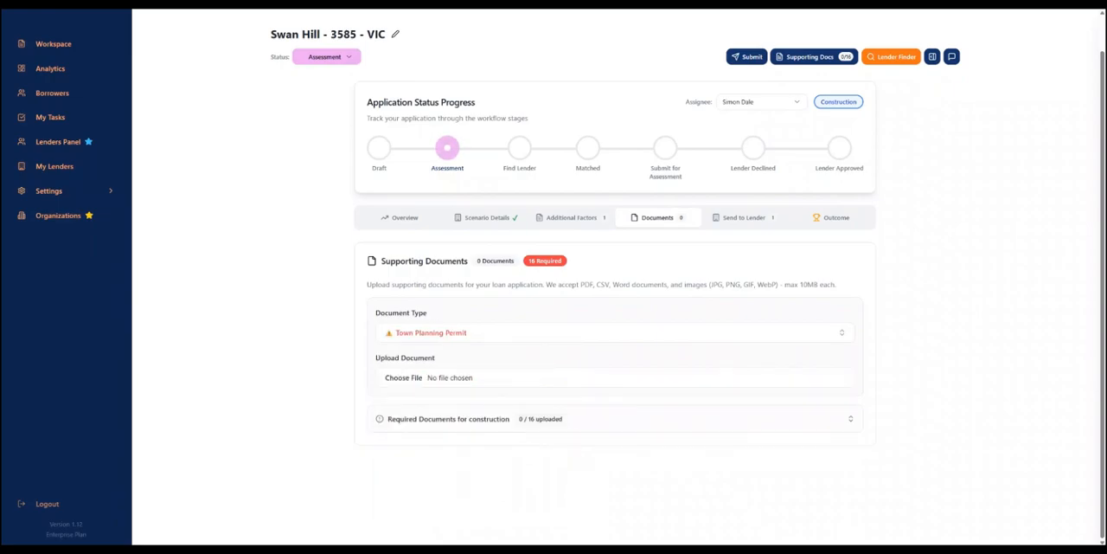
left_click(404, 378)
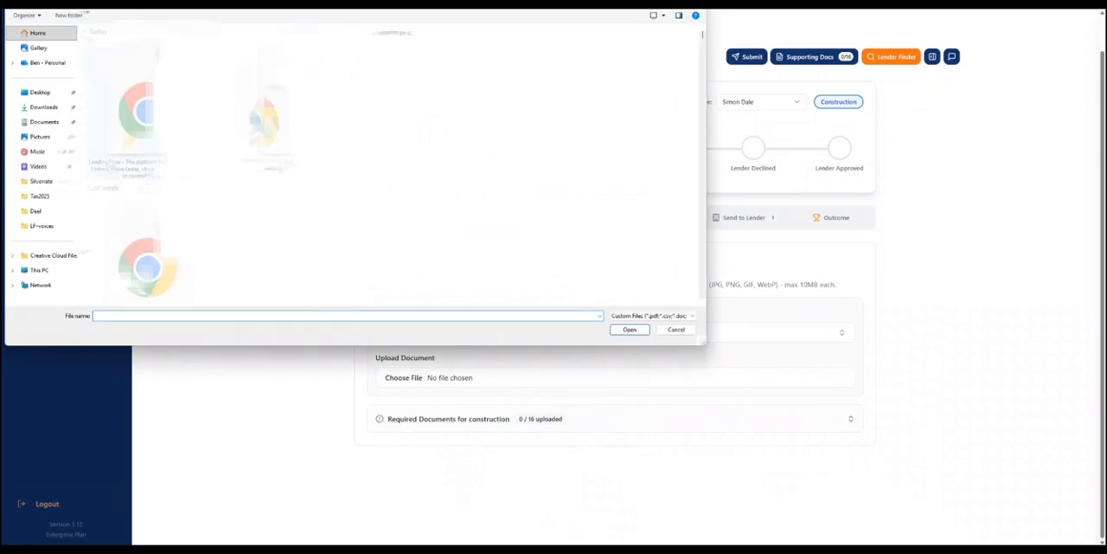
double_click(300, 102)
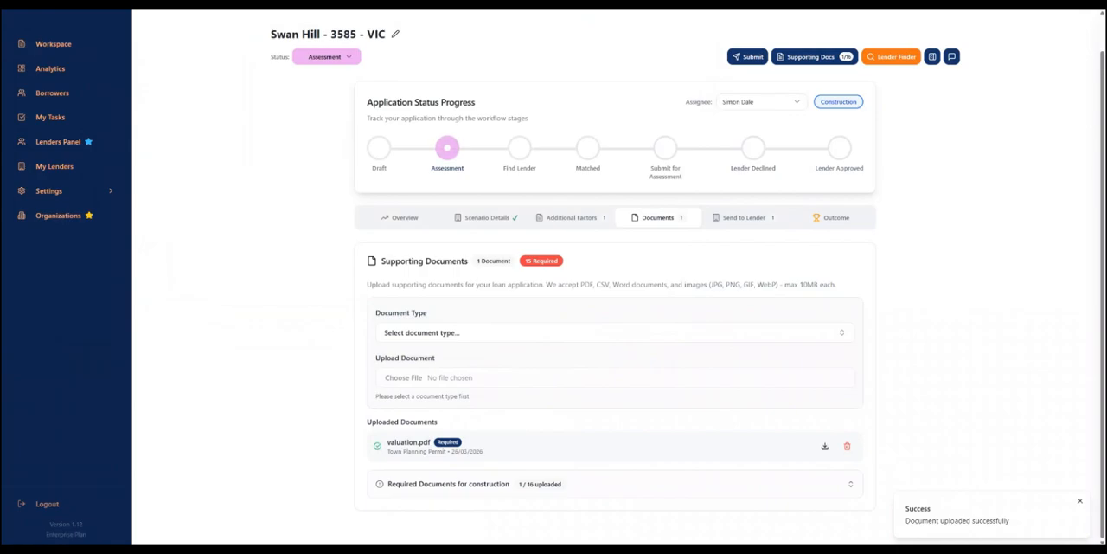
- Expand the list of required documents for construction and review it from director documents to site documents
left_click(850, 483)
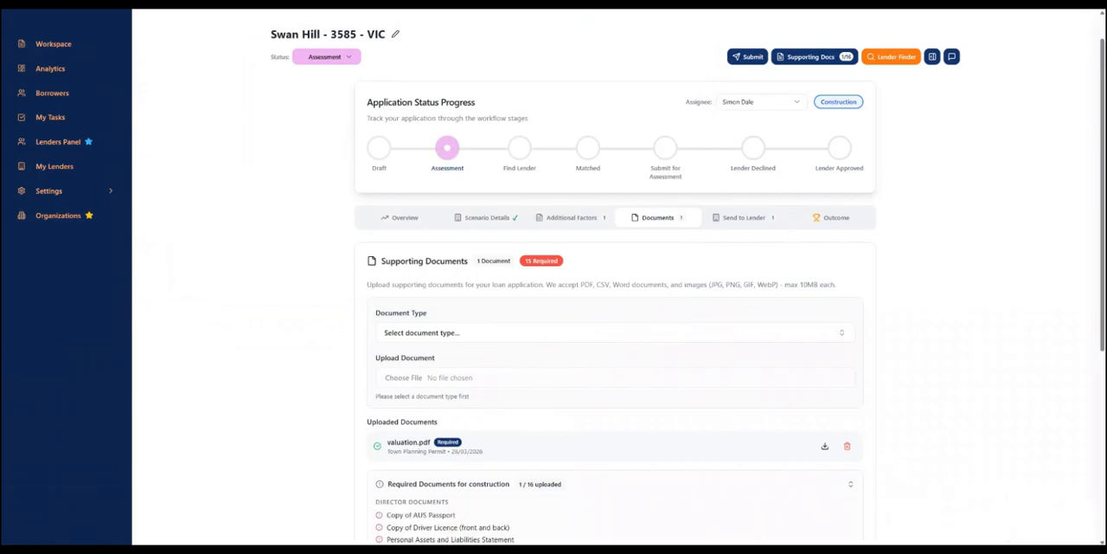
scroll(614, 346, "down", 3)
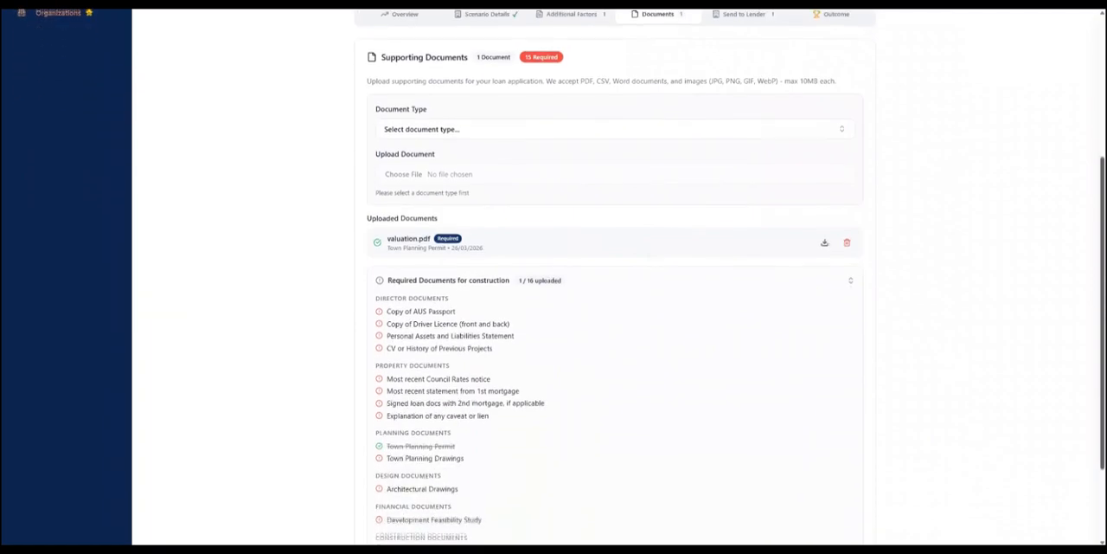
scroll(614, 346, "down", 1)
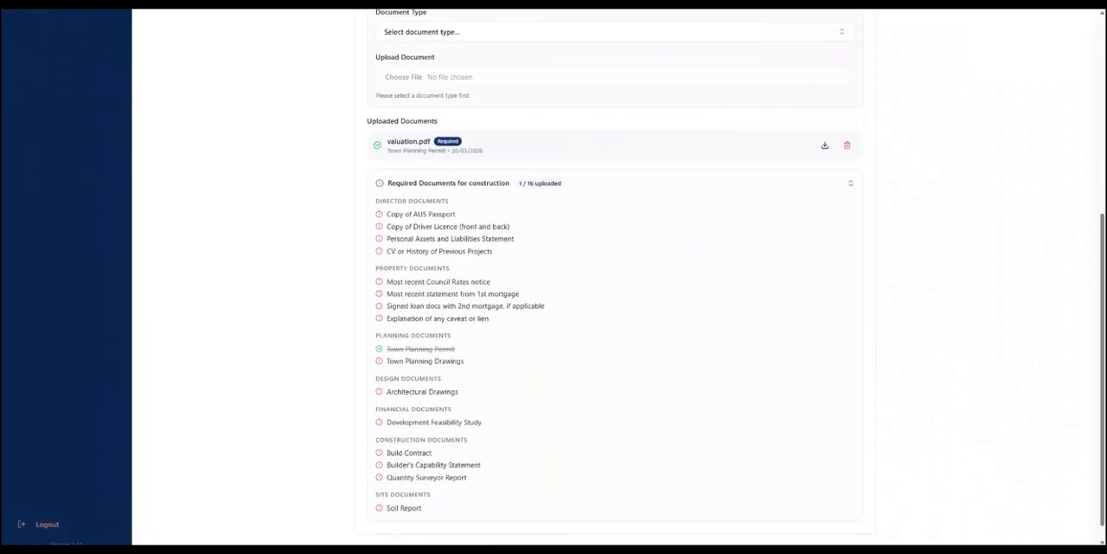
scroll(614, 277, "up", 3)
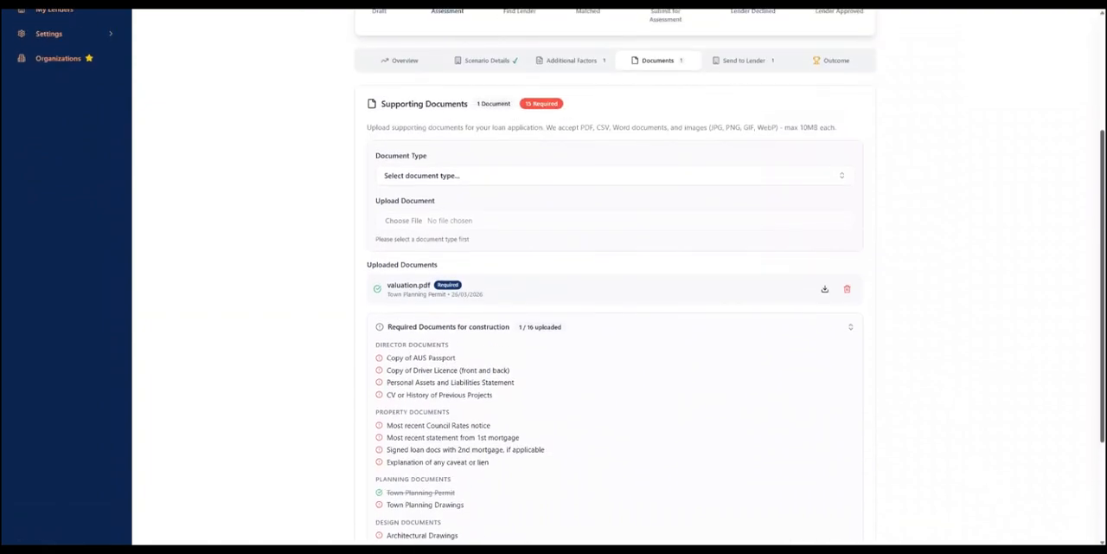
scroll(614, 277, "up", 1)
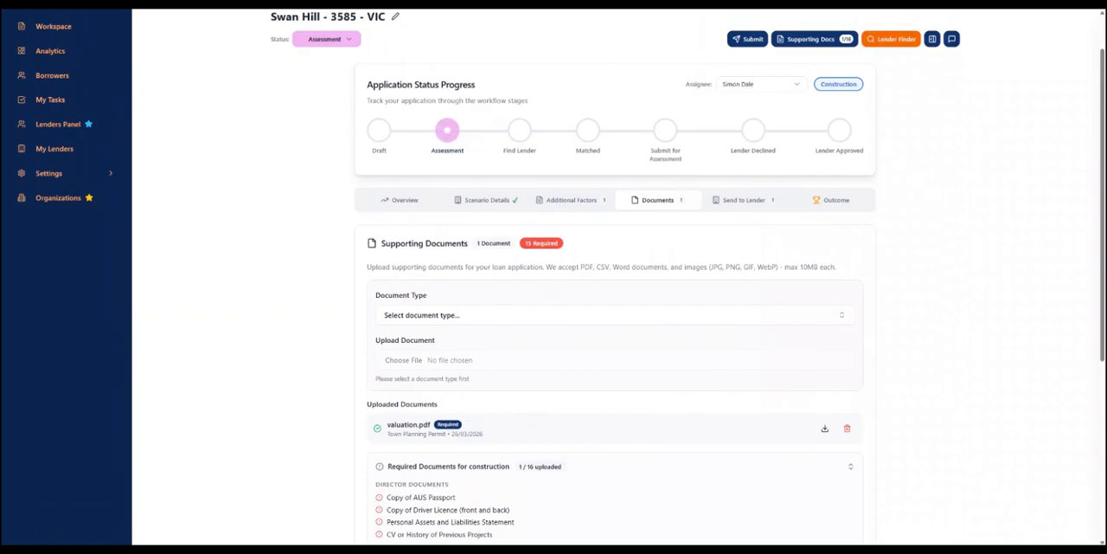
- Look through the personal tasks, checking the new-task form's status and due date options and the accountant task's edit form
left_click(50, 99)
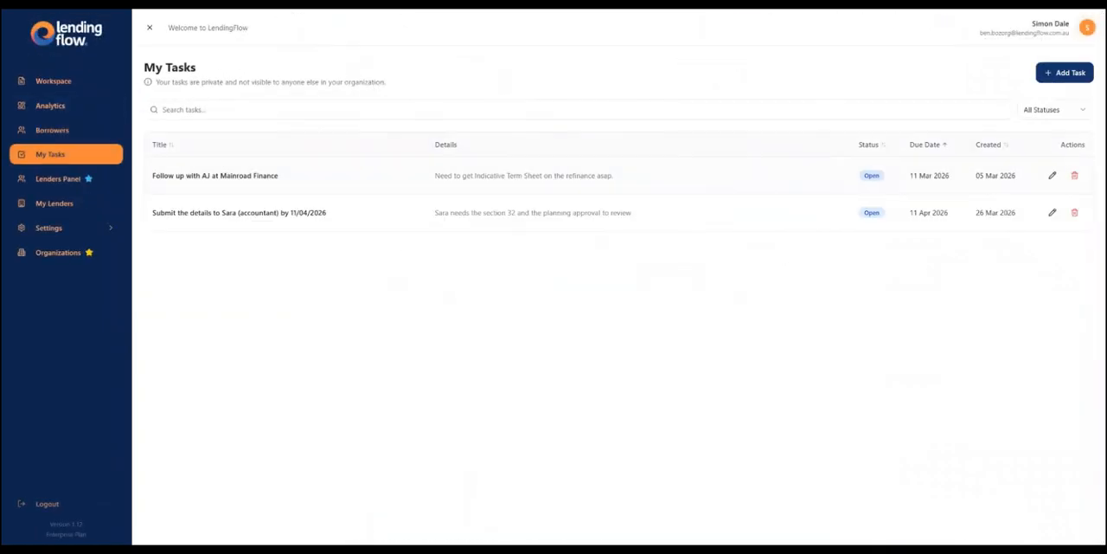
left_click(1065, 72)
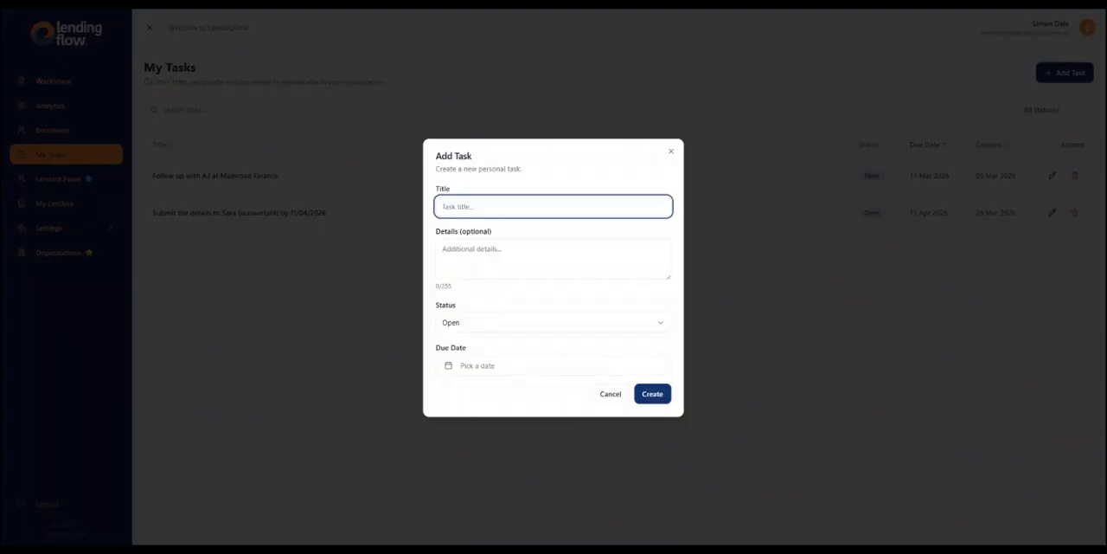
left_click(553, 323)
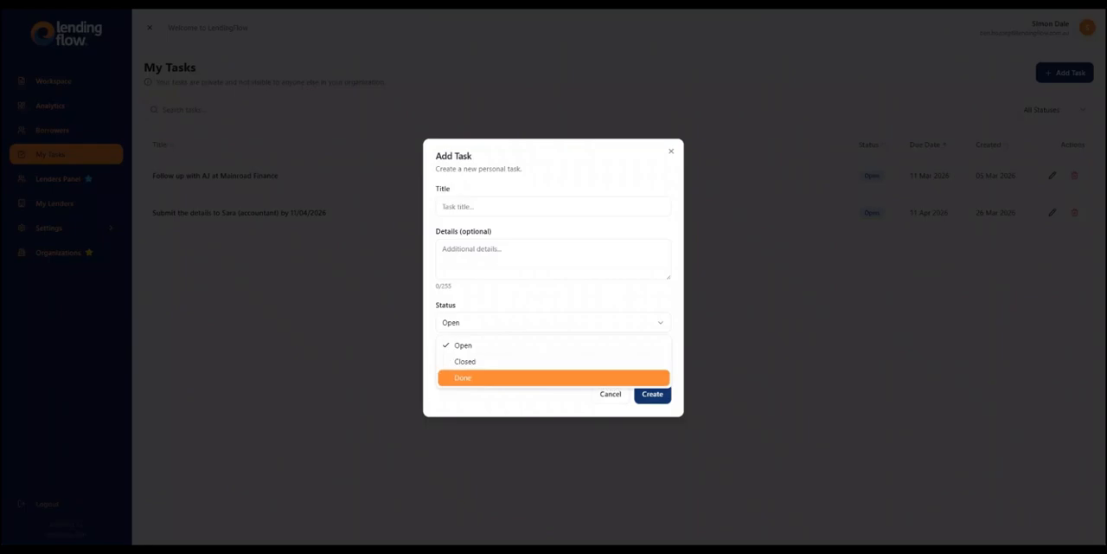
left_click(554, 345)
left_click(554, 366)
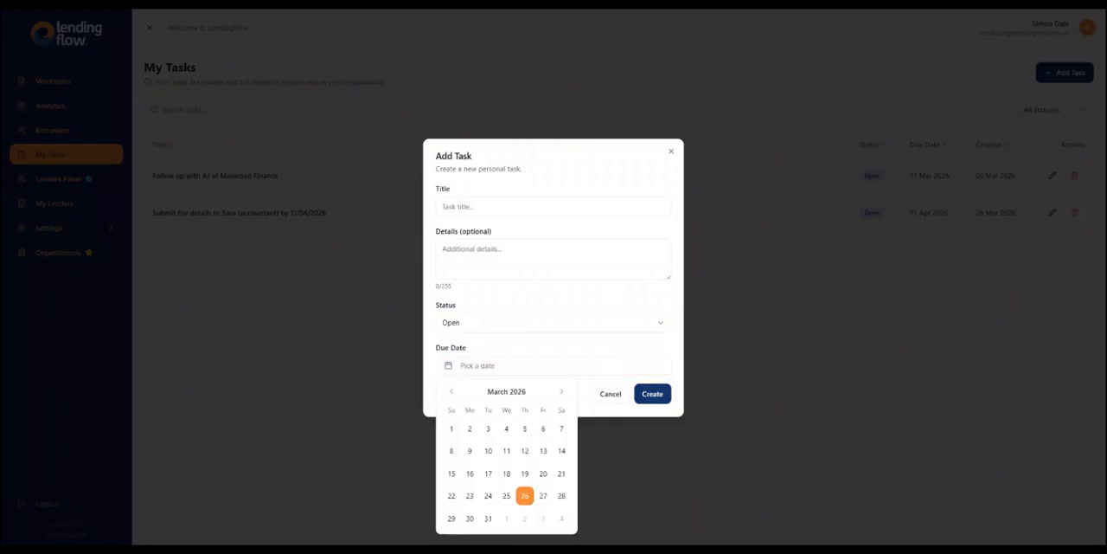
left_click(544, 495)
left_click(611, 394)
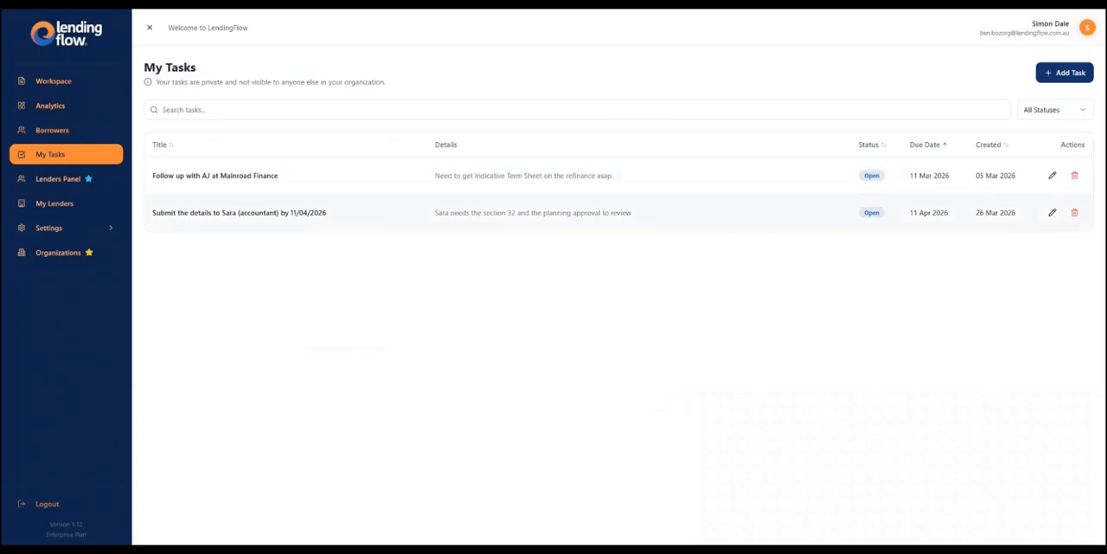
left_click(1052, 211)
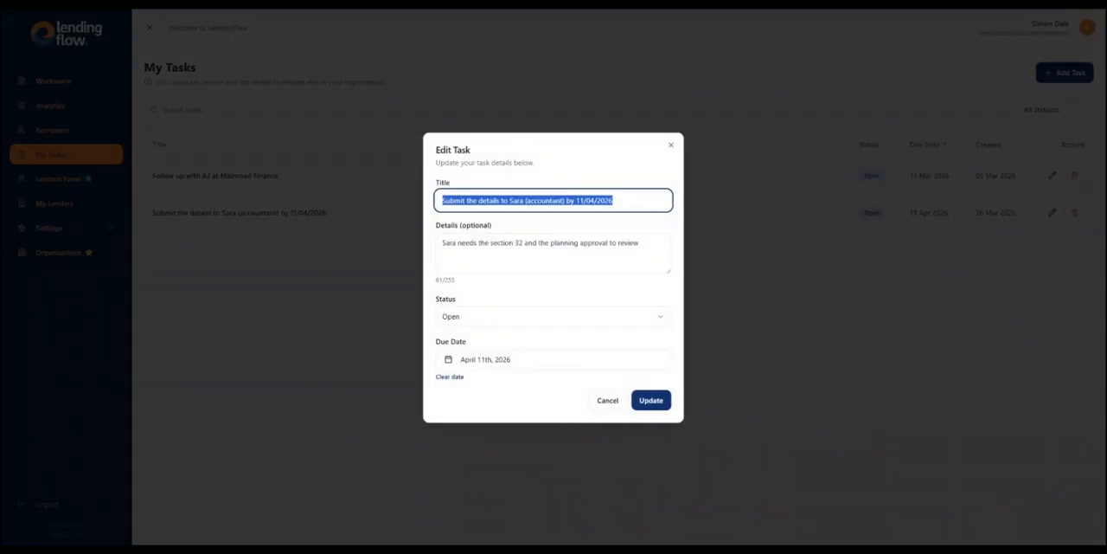
left_click(672, 145)
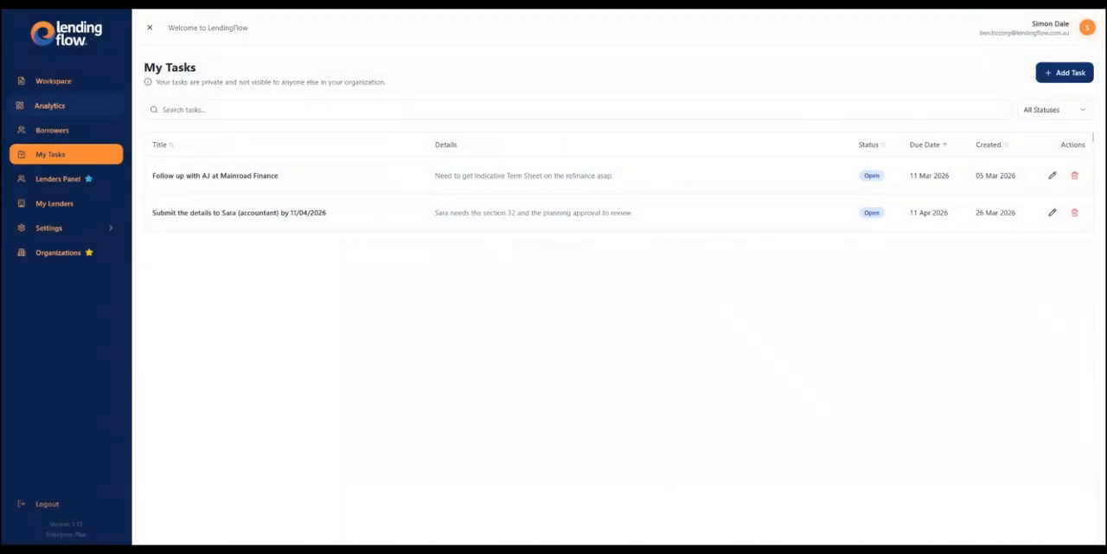
- View the $200,000 refinance scenario's overview from the workspace and switch to the Swan Hill construction scenario
left_click(50, 81)
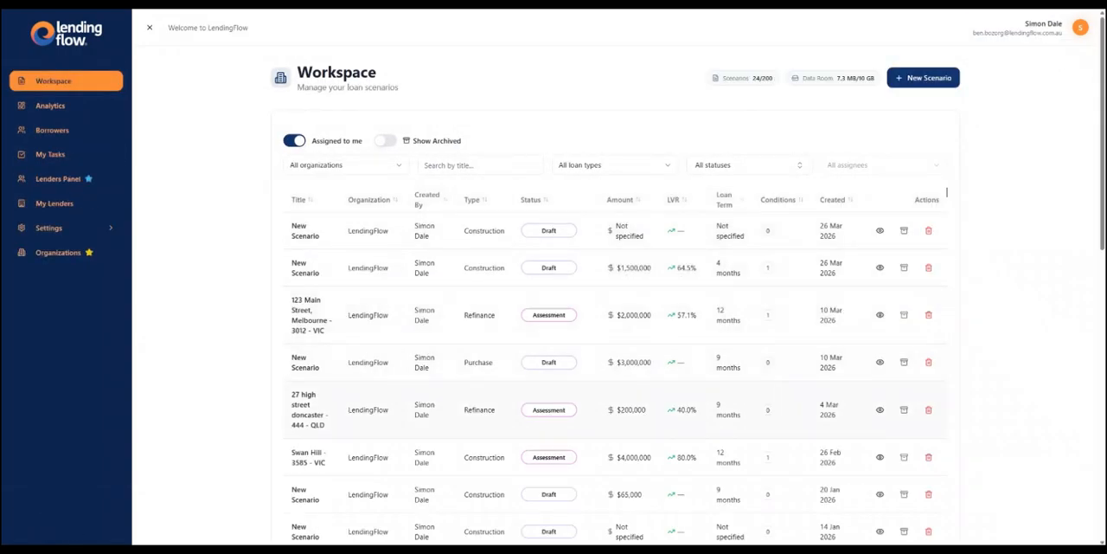
left_click(310, 410)
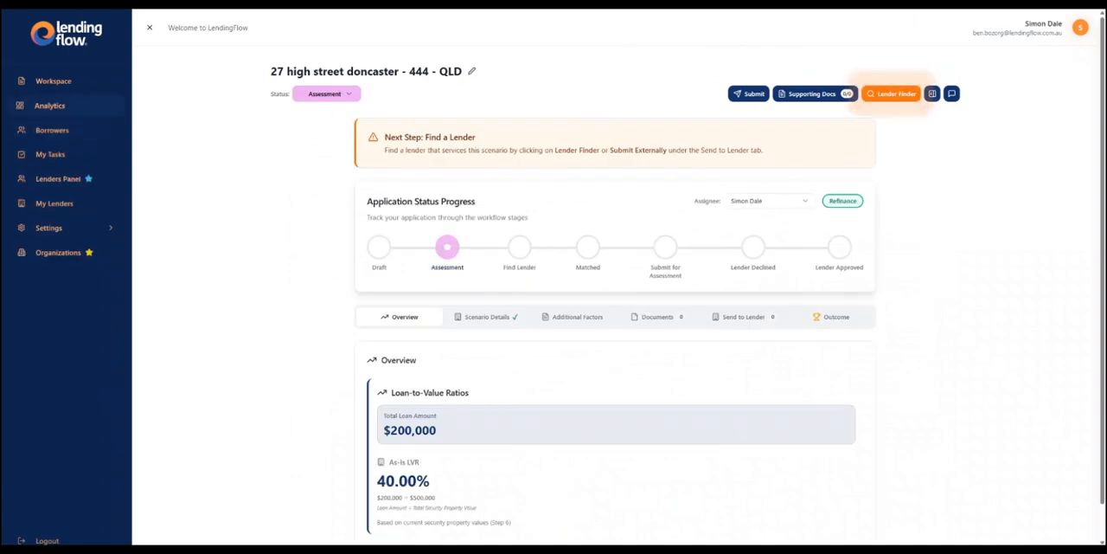
left_click(54, 82)
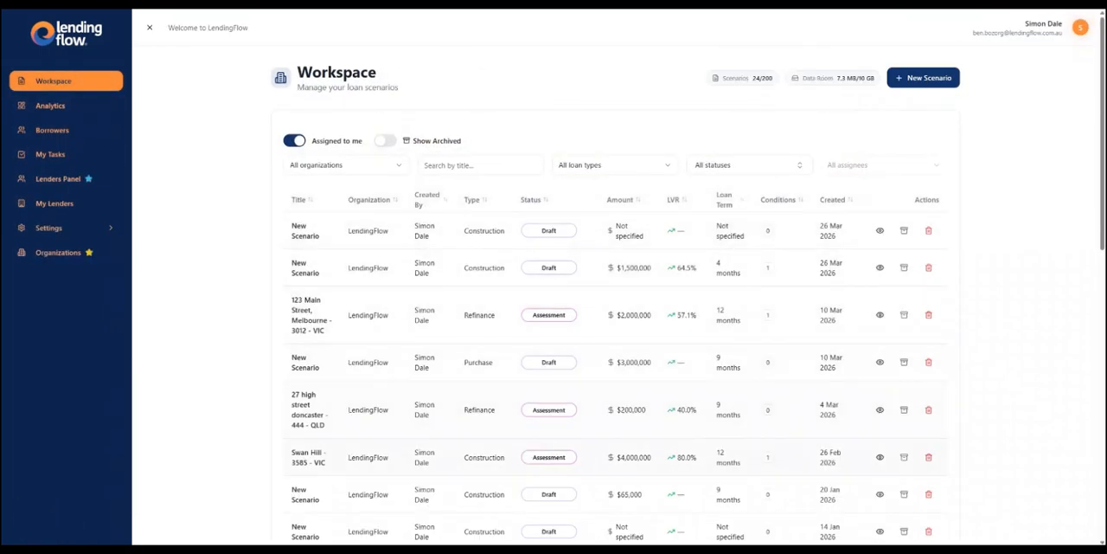
left_click(309, 457)
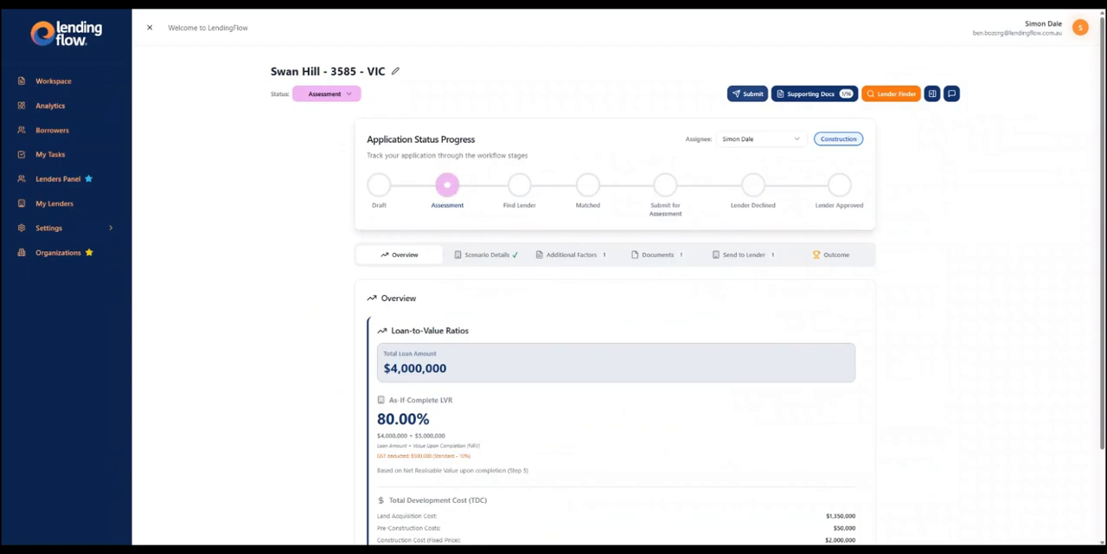
- Examine Swan Hill's external submission form with its lender choices, its Send to Lender section, and the saved external lender contacts
left_click(747, 93)
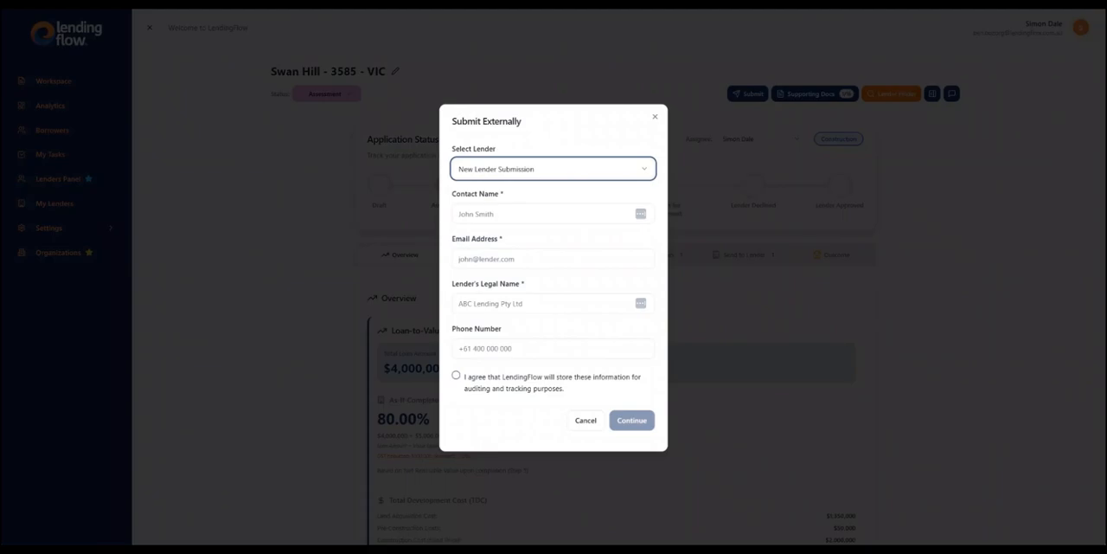
key("Escape")
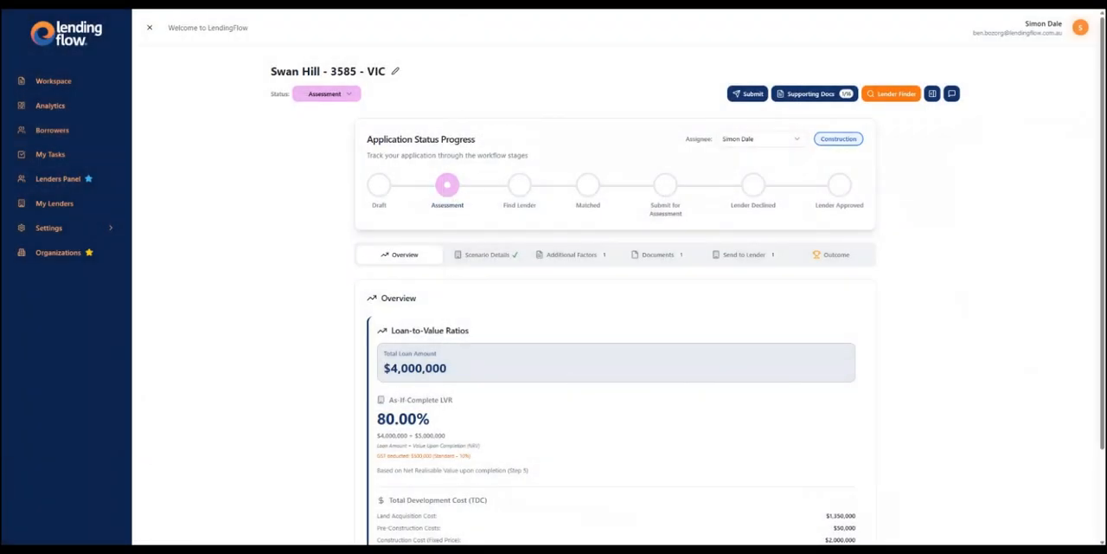
left_click(744, 254)
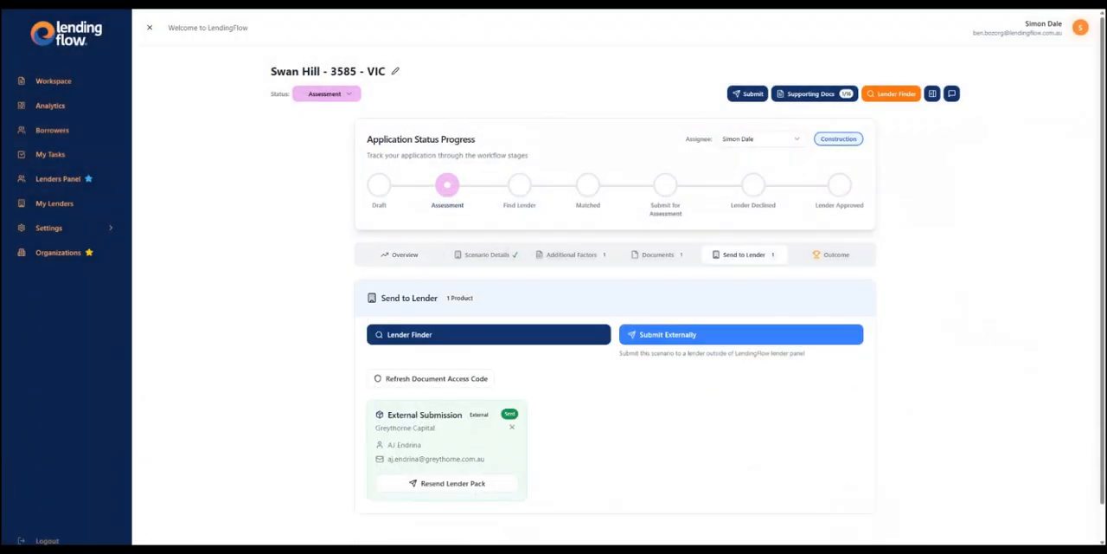
left_click(747, 93)
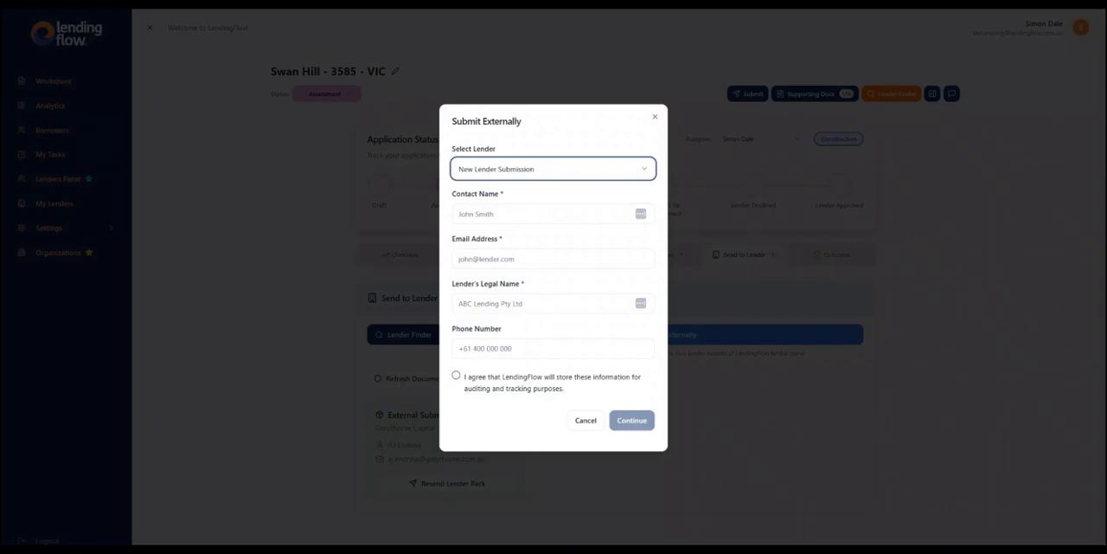
left_click(554, 168)
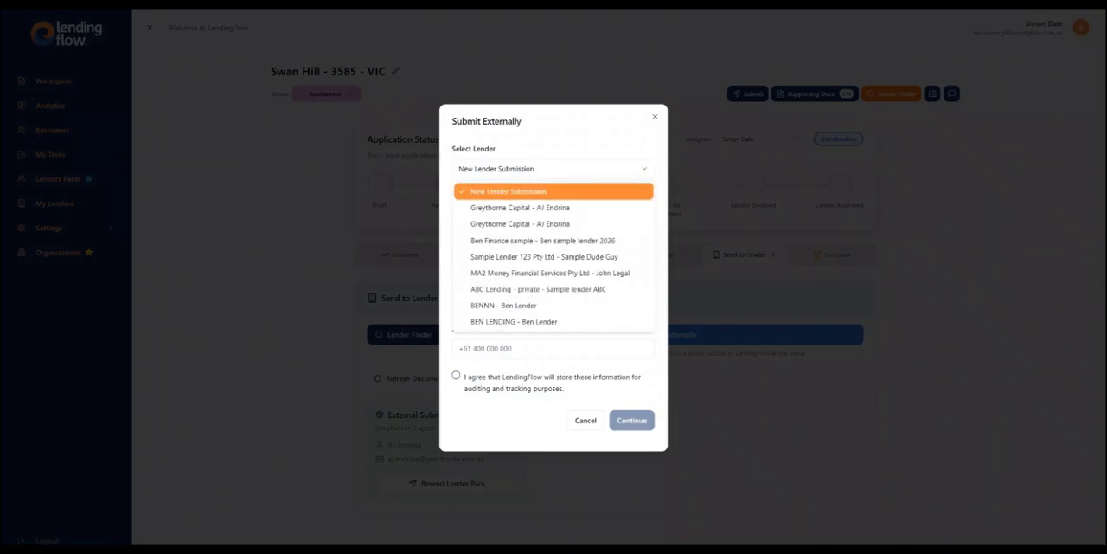
left_click(554, 169)
left_click(655, 117)
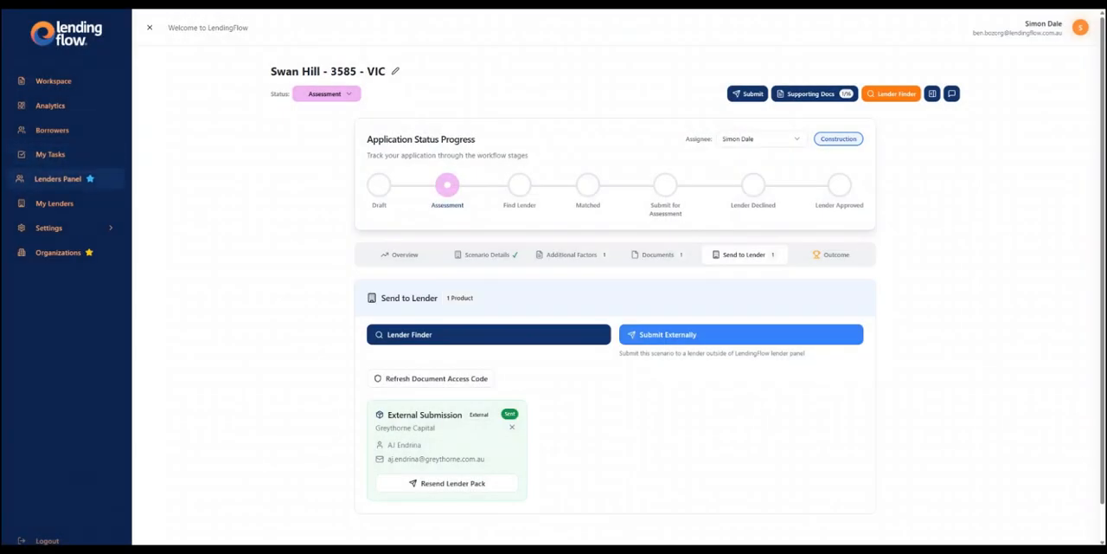
left_click(53, 203)
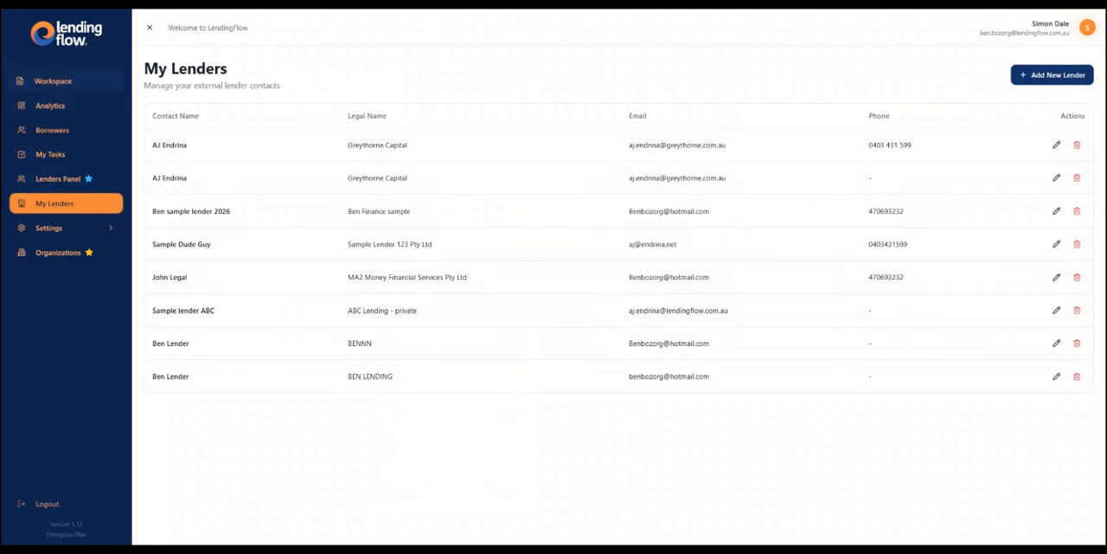
- Reopen the Swan Hill construction scenario and start an external submission to the existing lender Ben Finance sample
left_click(53, 80)
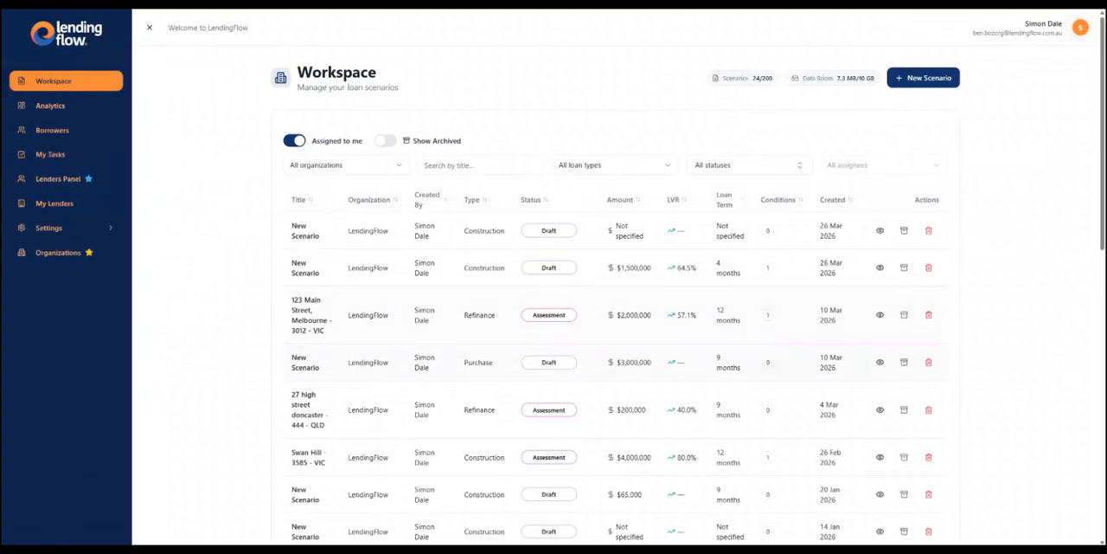
left_click(309, 457)
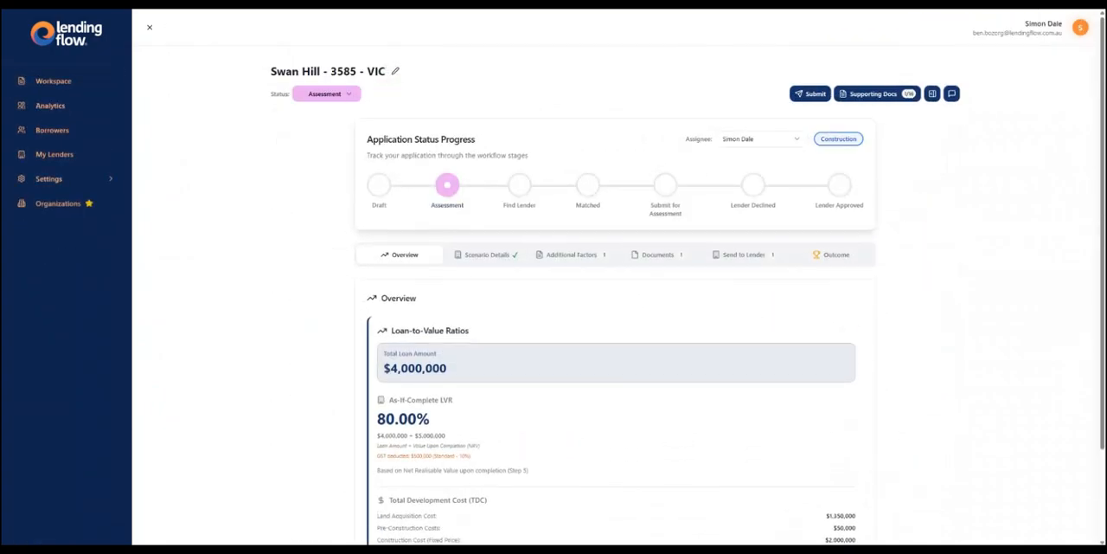
left_click(748, 94)
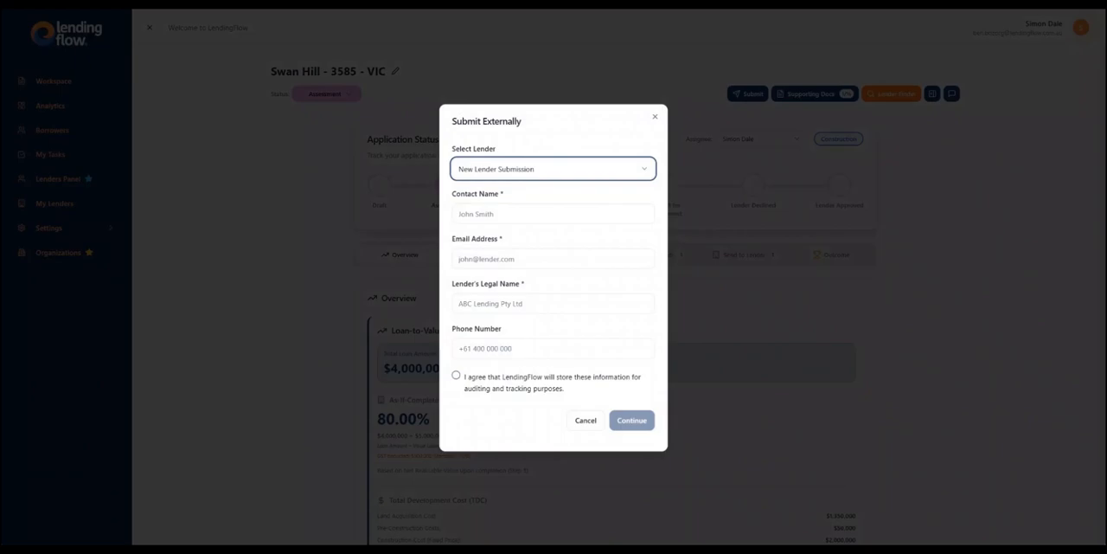
left_click(554, 169)
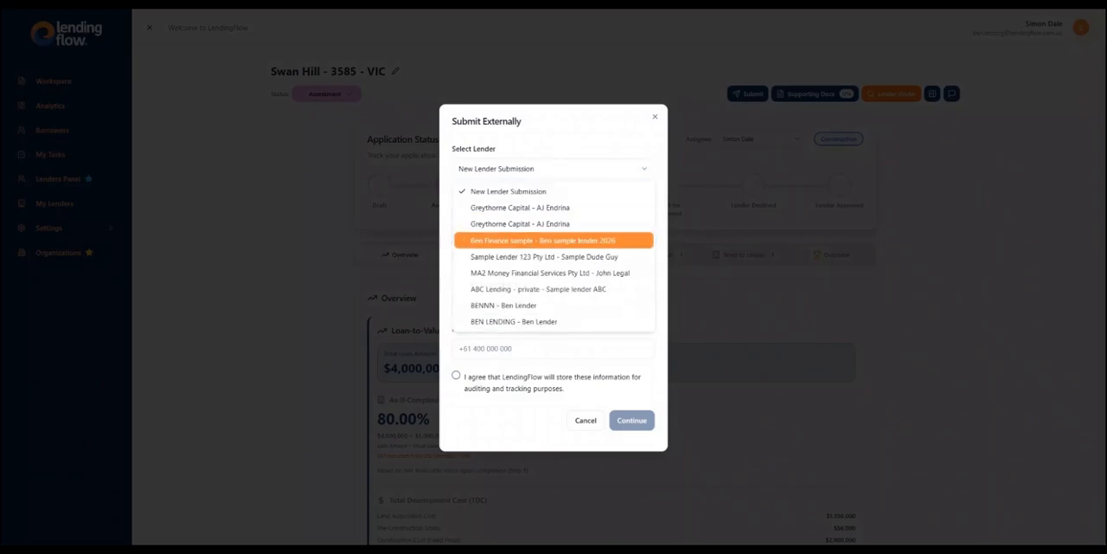
left_click(544, 241)
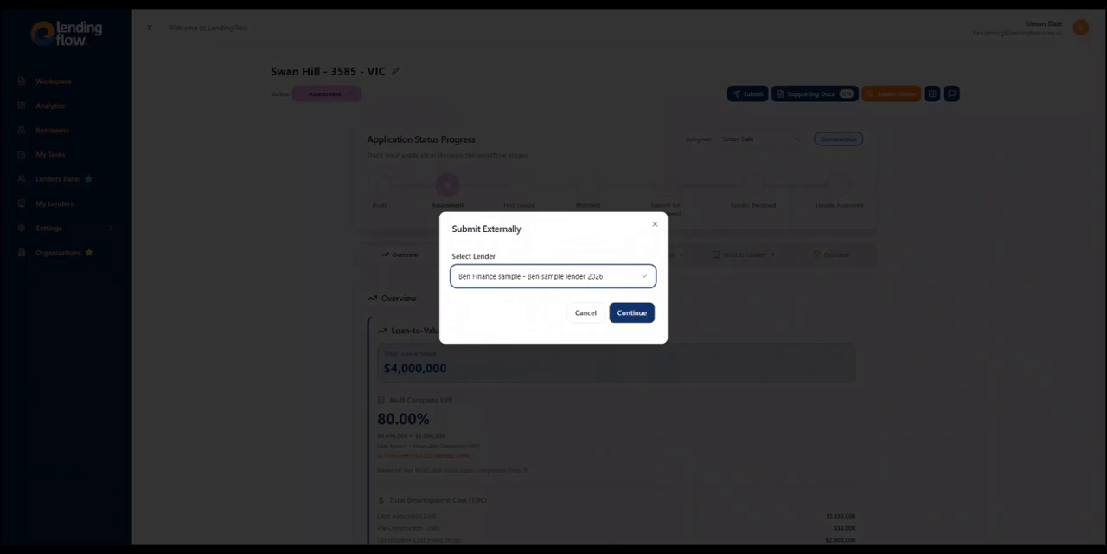
left_click(632, 313)
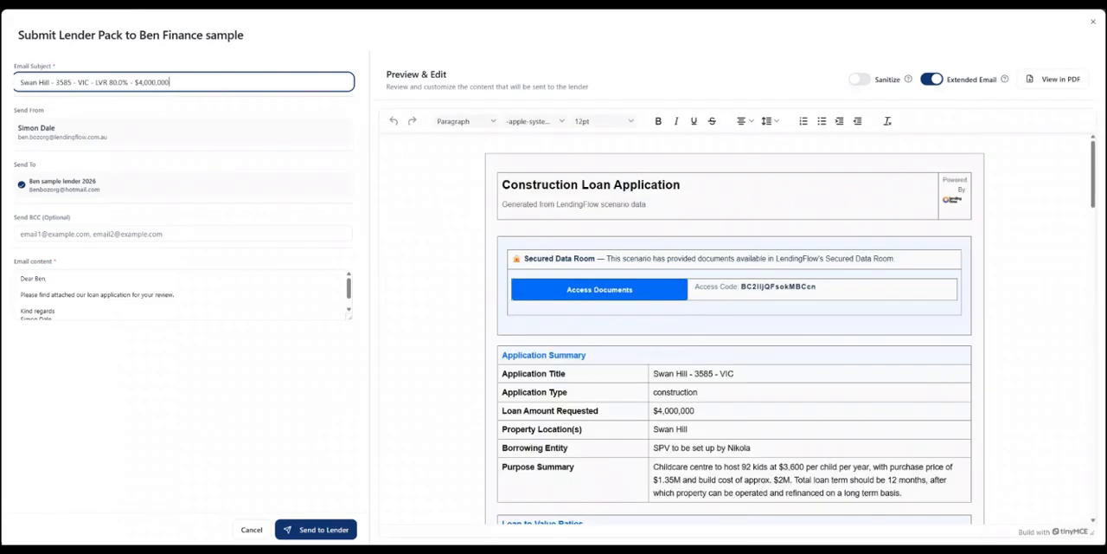
- Review the lender pack preview from application summary to property details, along with the email subject, sender, BCC and content fields
scroll(735, 329, "down", 3)
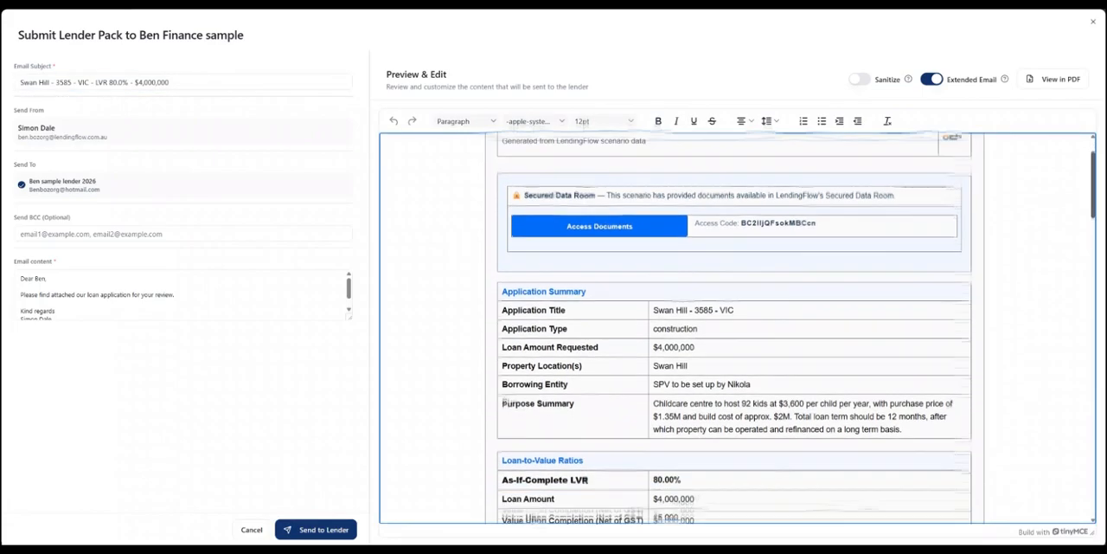
scroll(735, 329, "down", 5)
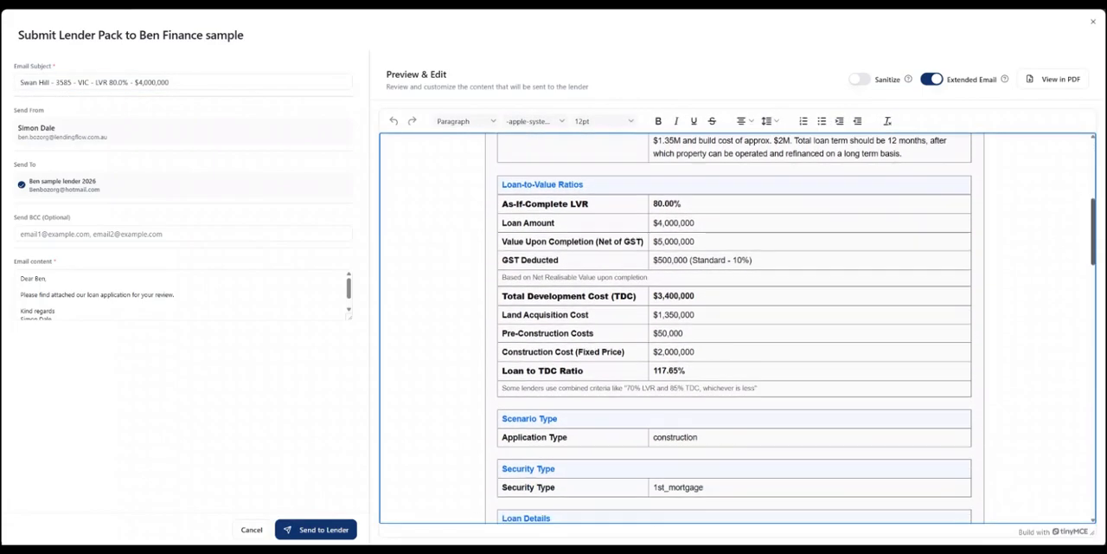
scroll(735, 329, "down", 4)
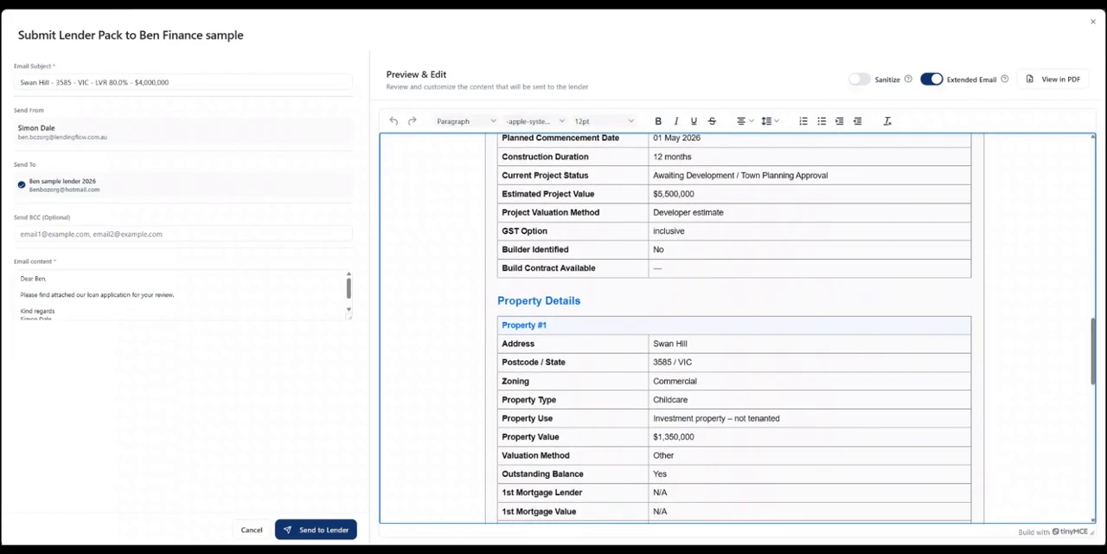
left_click_drag(174, 82, 17, 83)
left_click(44, 110)
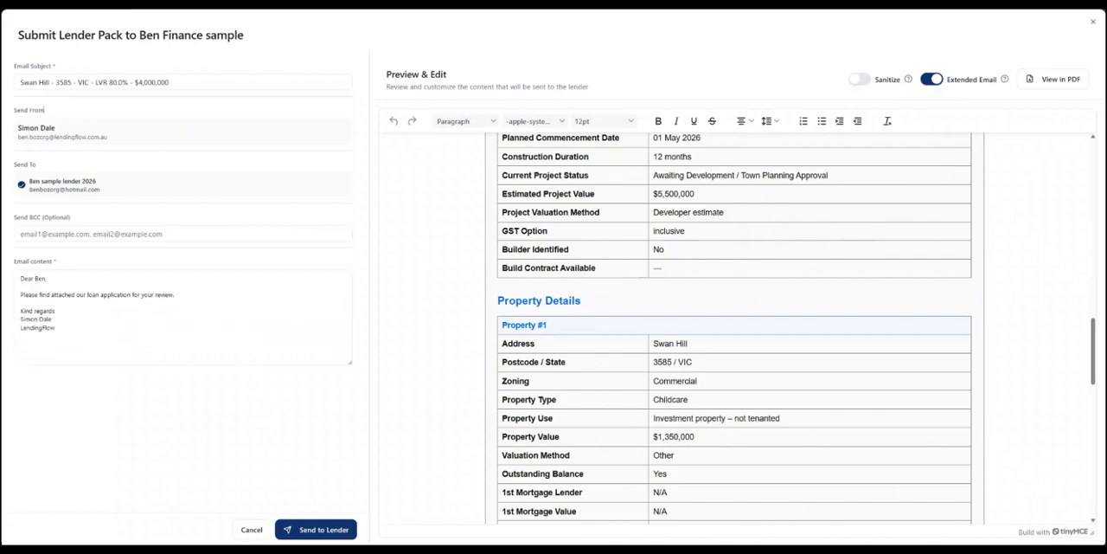
left_click(130, 234)
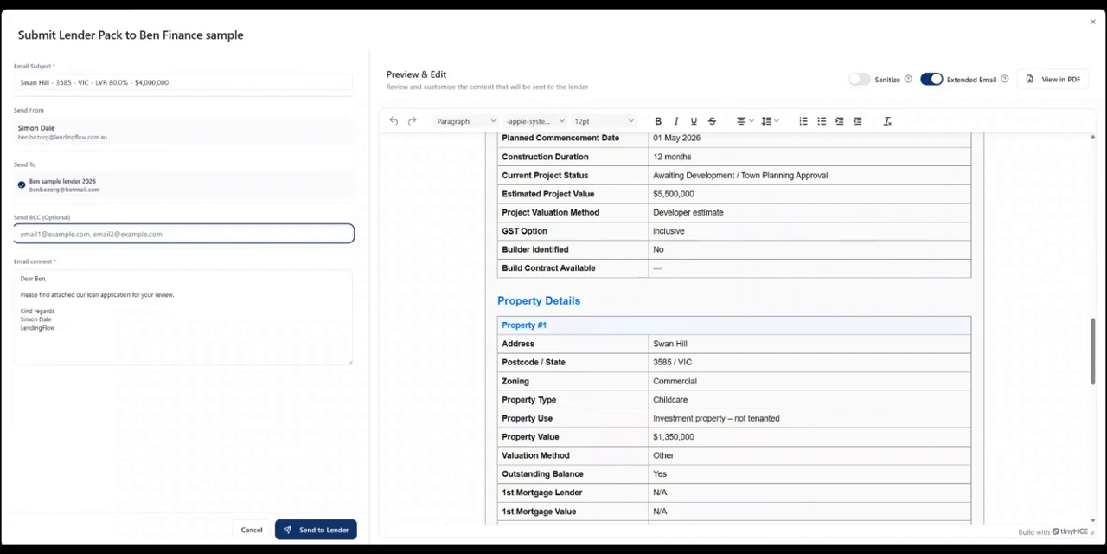
- Return to the start of the lender pack preview and examine the Secured Data Room's document link and access code
left_click_drag(1094, 351, 1094, 246)
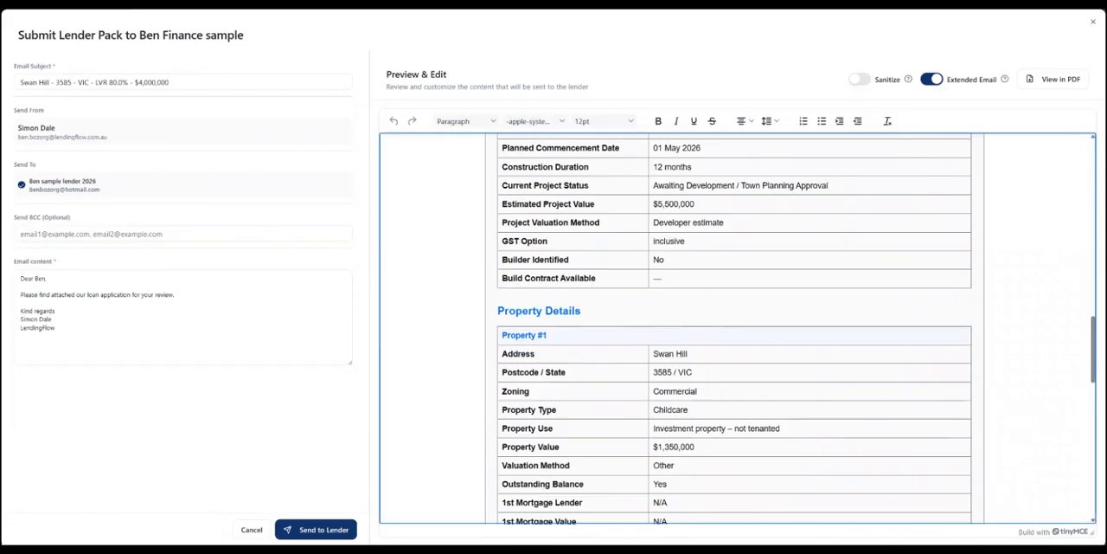
left_click_drag(1094, 351, 1093, 173)
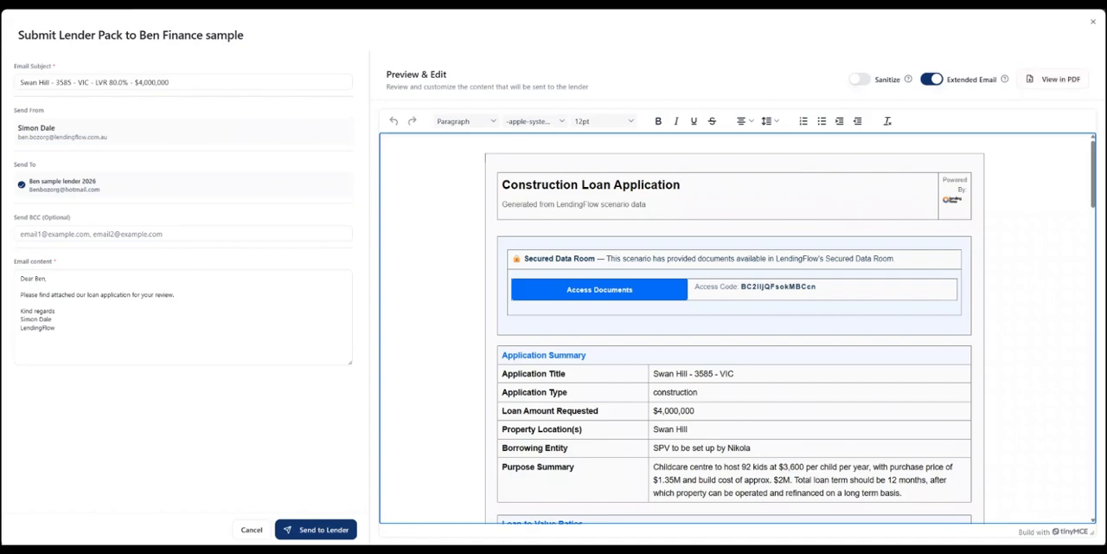
left_click_drag(817, 287, 567, 290)
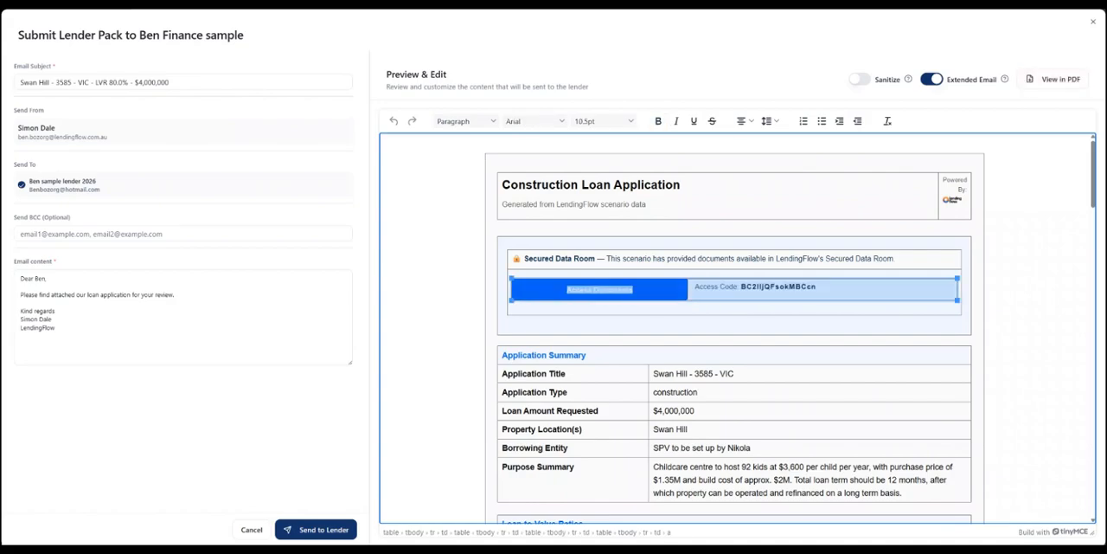
left_click(446, 286)
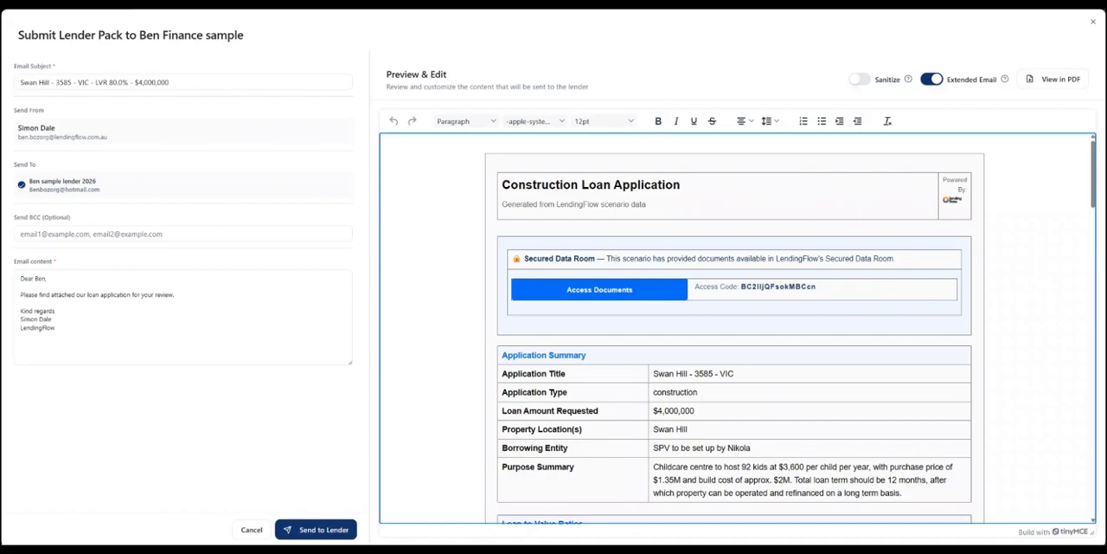
- Turn Extended Email off and back on to compare the lender pack previews, and enable Sanitize for the pack
left_click(932, 79)
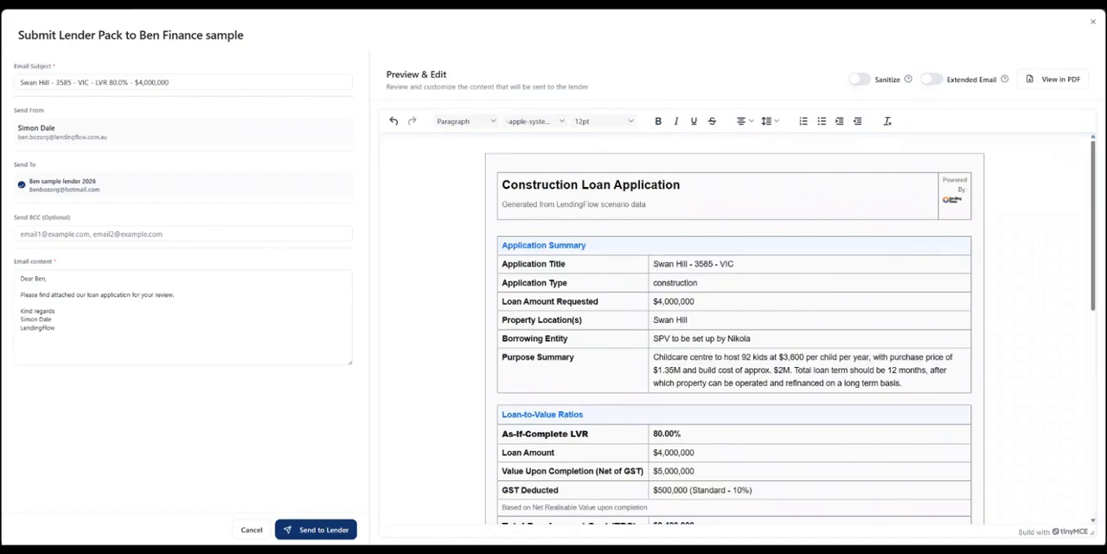
left_click(932, 78)
left_click(860, 78)
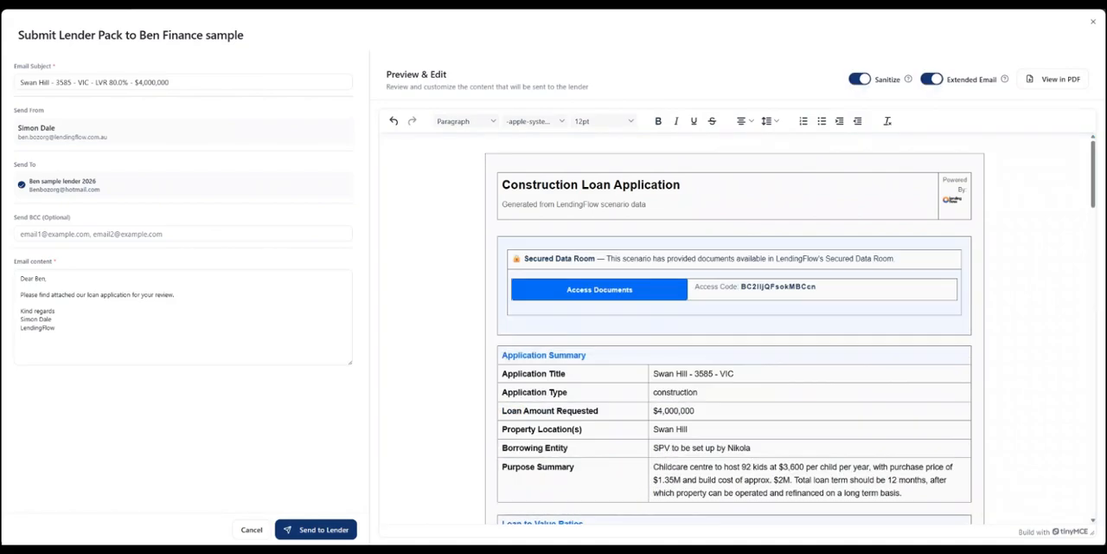
- Review the sanitized lender pack preview from loan-to-value ratios through borrowing entity, contact roles, additional factors and broker details
scroll(736, 328, "down", 10)
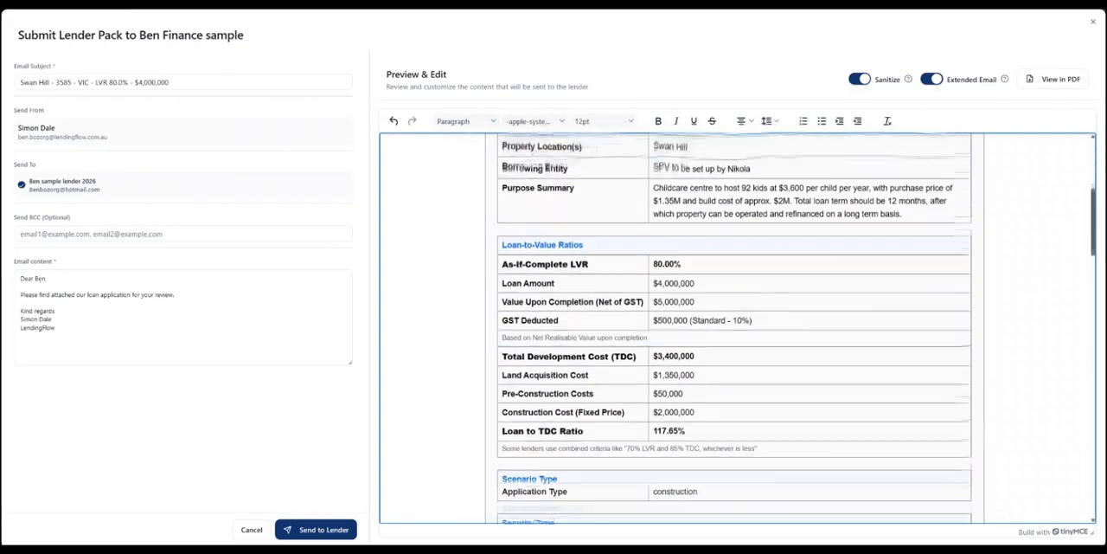
scroll(735, 329, "down", 10)
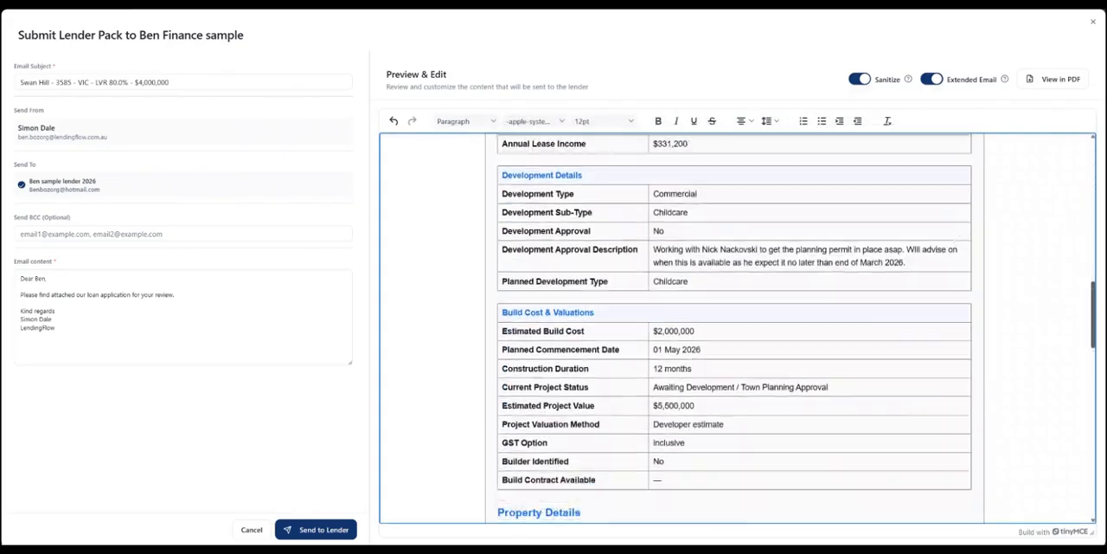
scroll(736, 329, "down", 4)
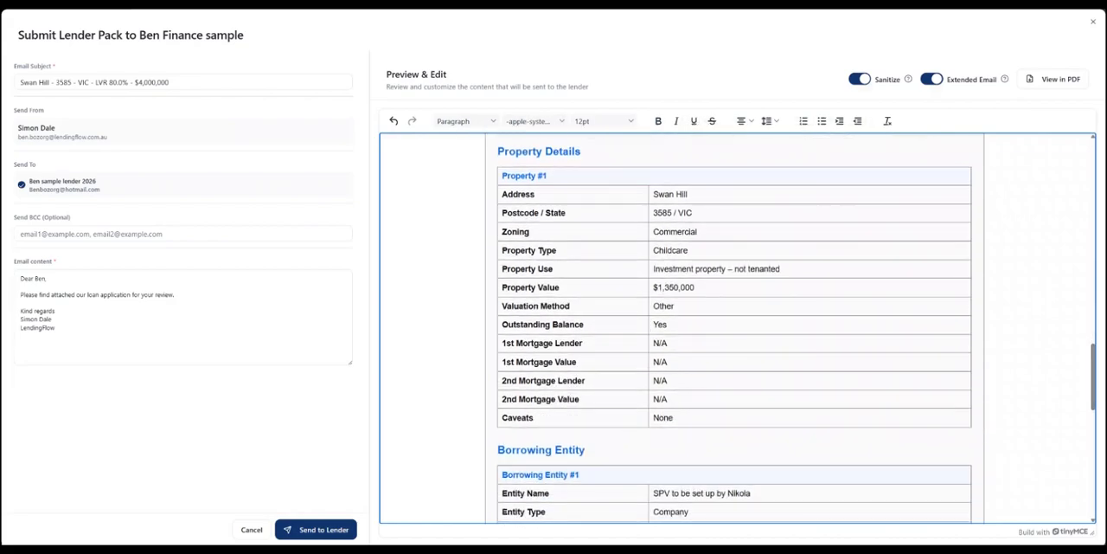
scroll(736, 329, "down", 6)
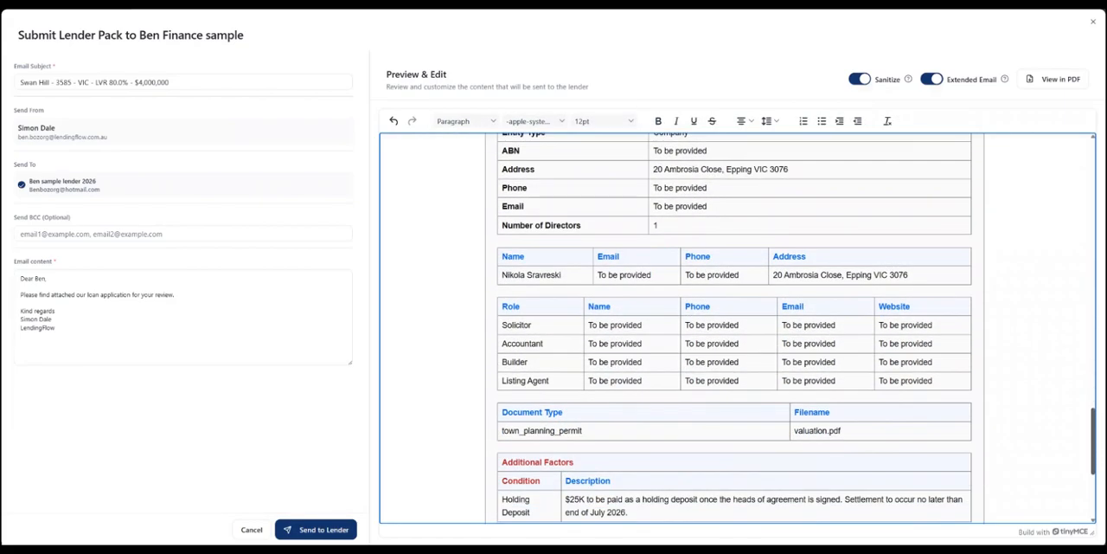
scroll(736, 329, "down", 4)
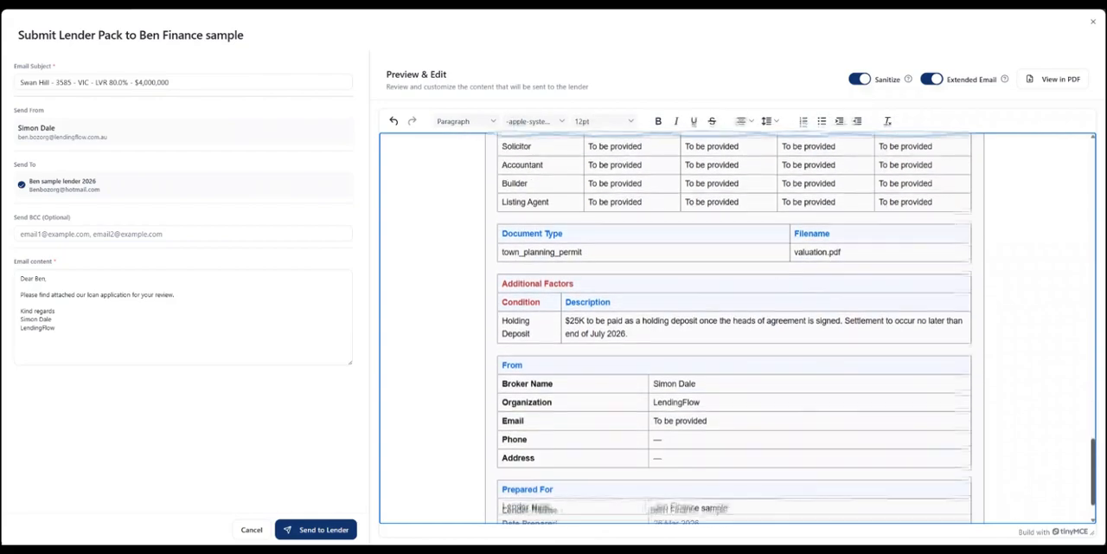
scroll(736, 329, "down", 1)
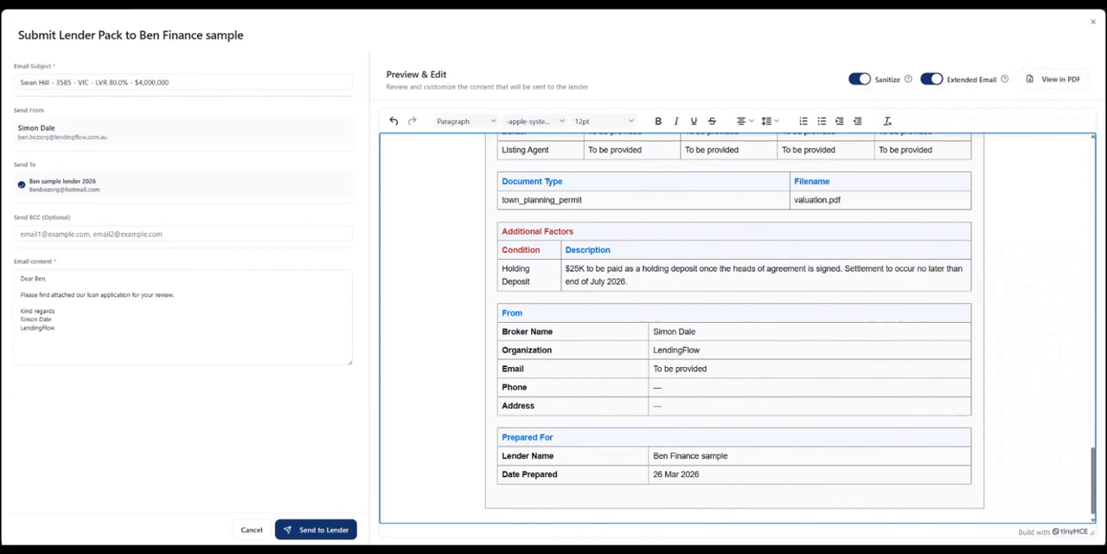
- Bold the town_planning_permit document type entry in the lender pack and email the pack to the Ben Finance sample lender
left_click_drag(583, 200, 493, 198)
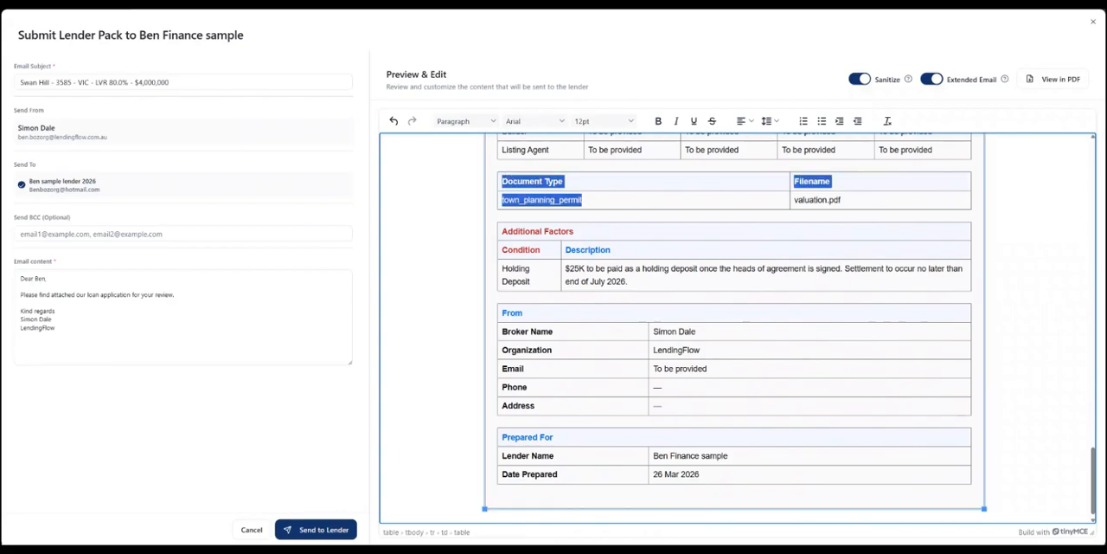
left_click(658, 121)
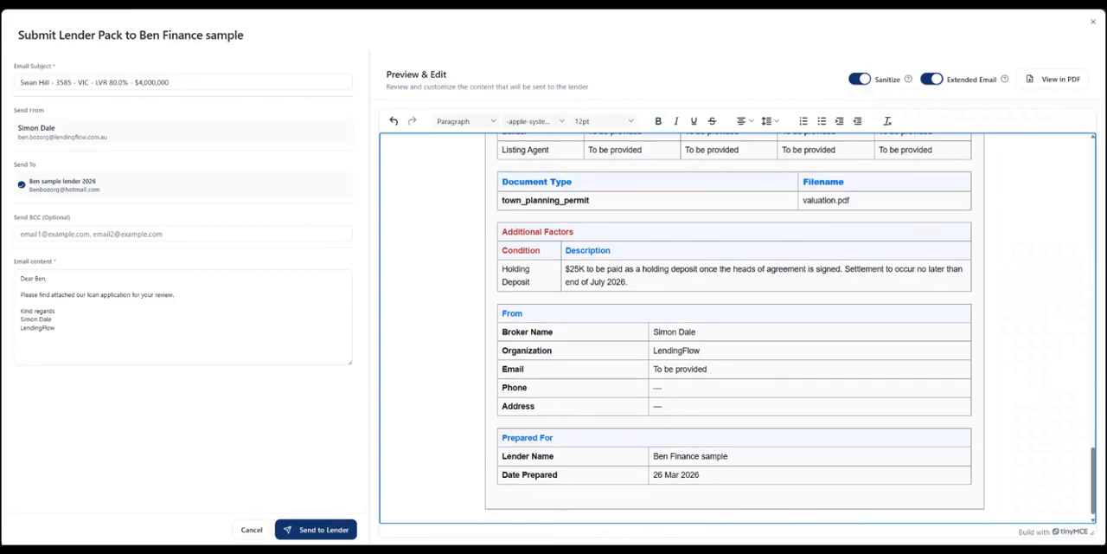
left_click(316, 529)
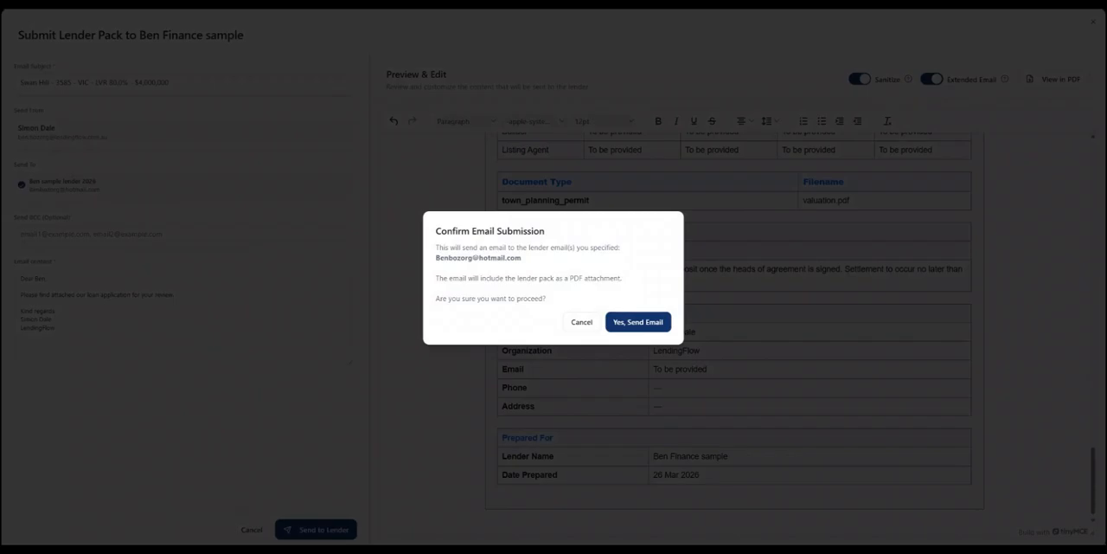
left_click(638, 322)
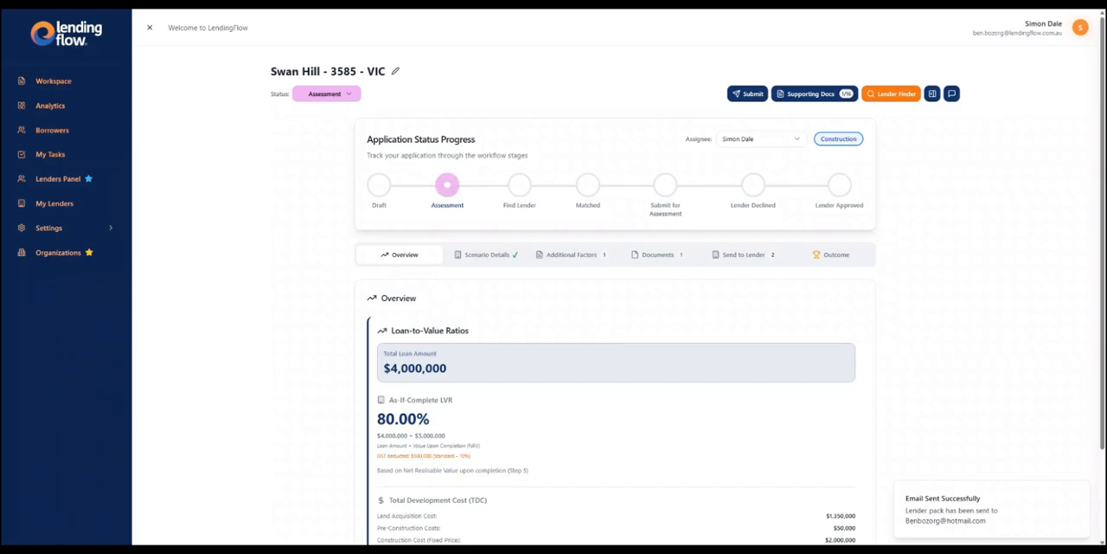
- Check the Swan Hill scenario's overview and the external submissions in its Send to Lender section
scroll(553, 286, "down", 1)
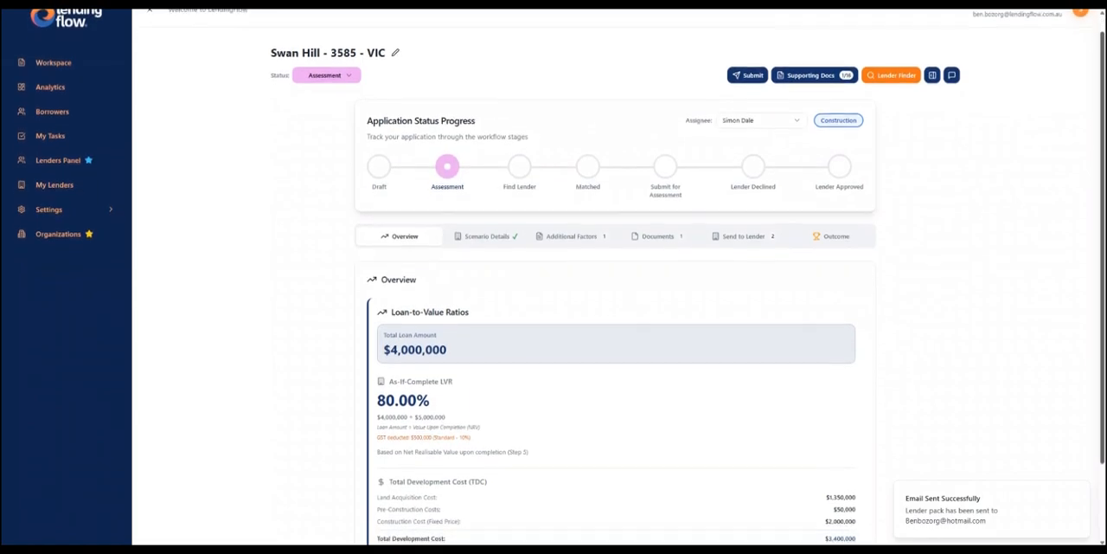
scroll(554, 286, "down", 1)
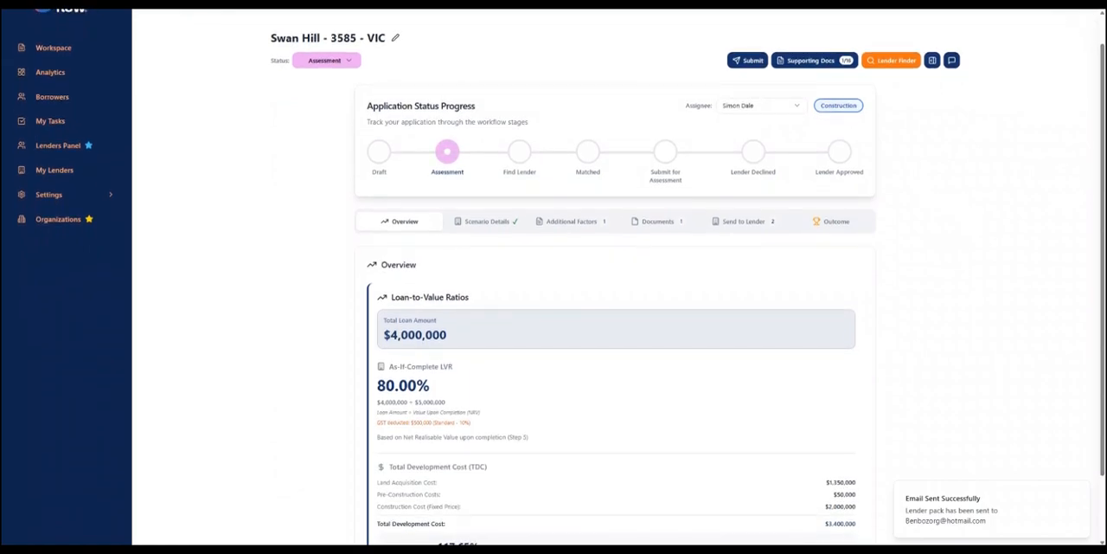
left_click(744, 221)
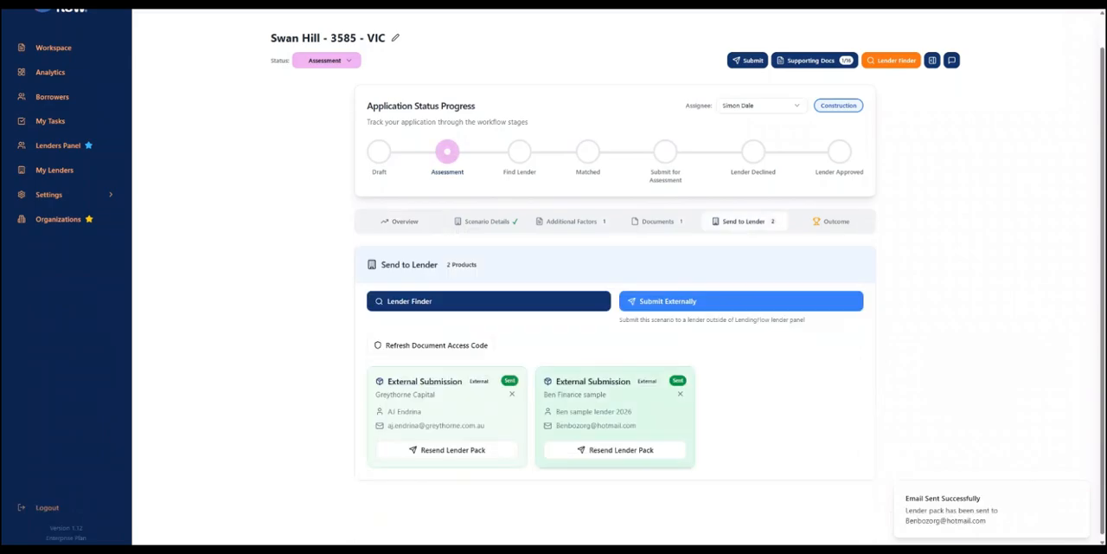
- Edit the Ben Finance sample outcome, entering a finalized approved loan of $1500000 and an interest rate of 11.5%
left_click(831, 221)
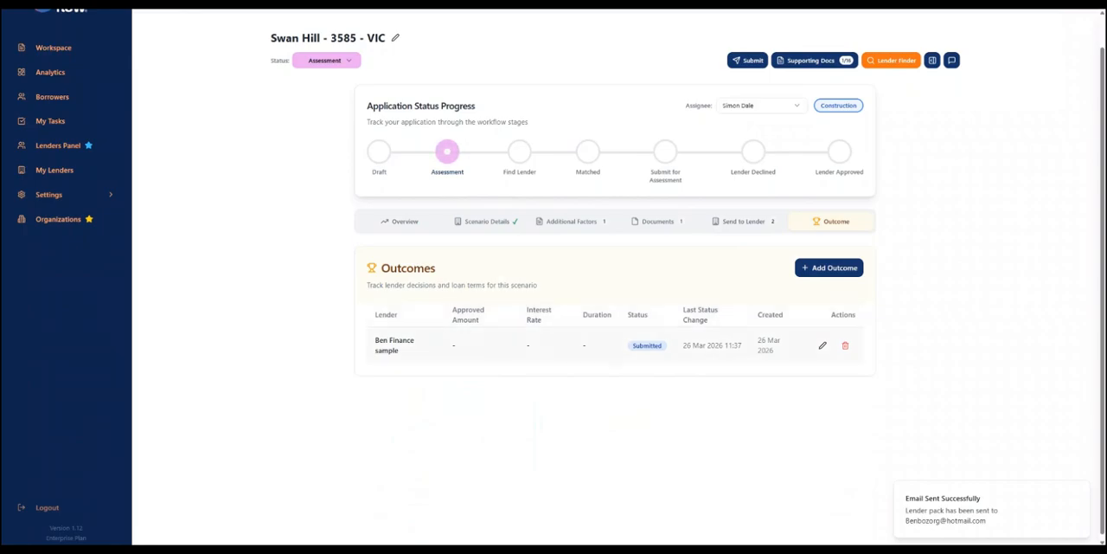
left_click(823, 345)
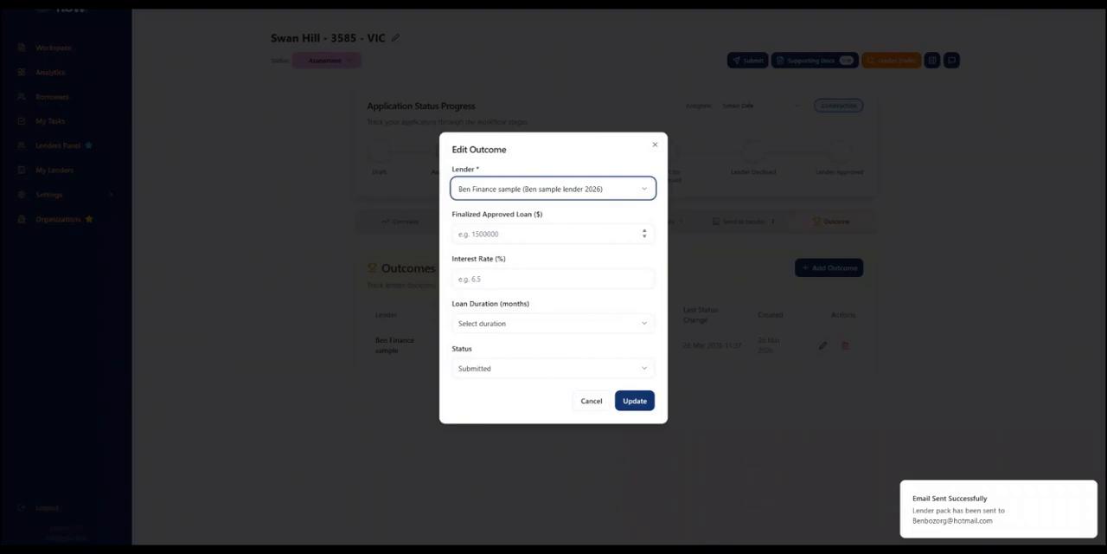
left_click(552, 233)
type("1500000")
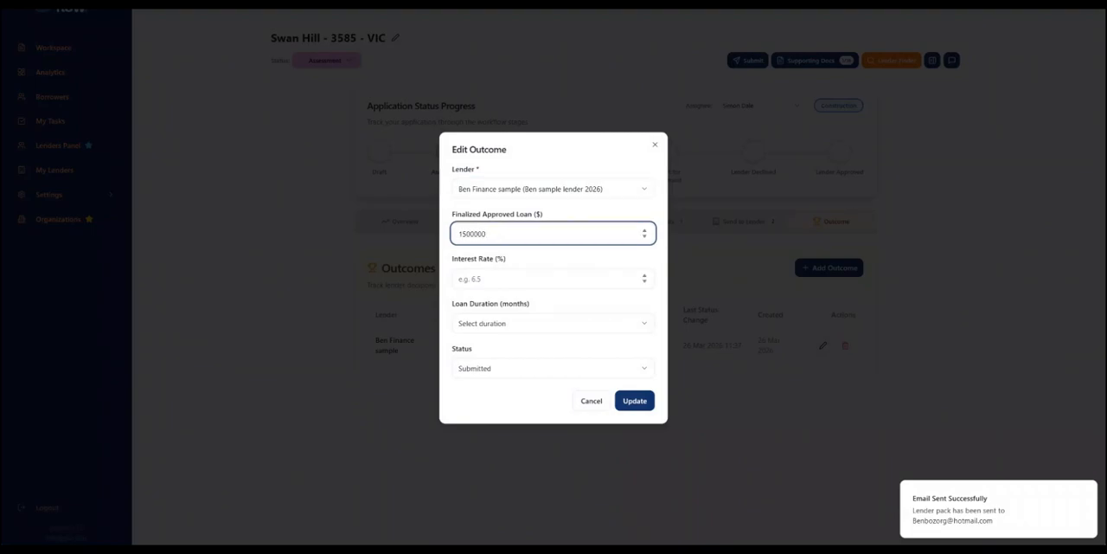
left_click(552, 278)
type("11.5")
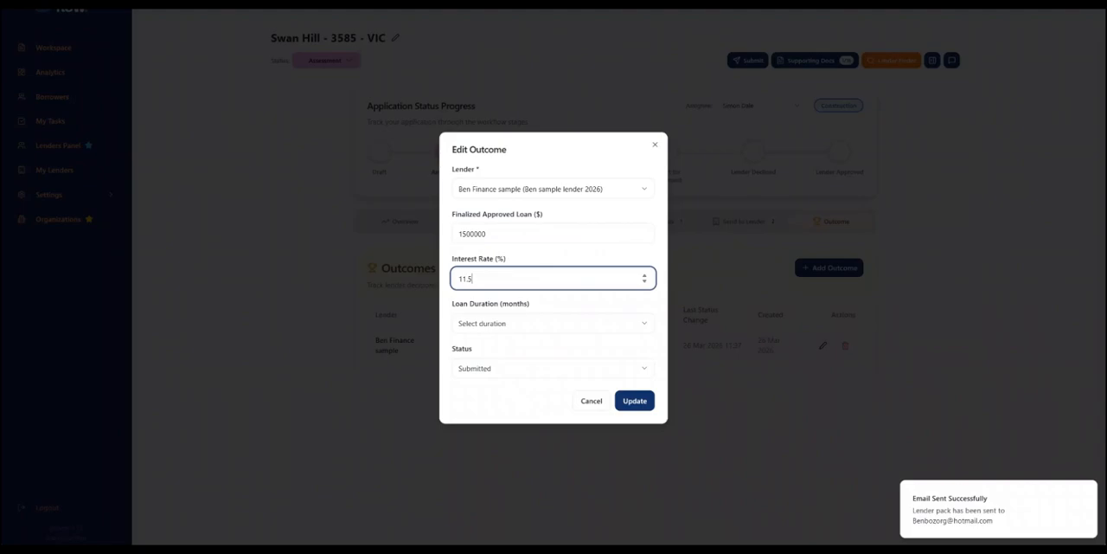
- Set the outcome's loan duration to 11 months and its status to Approved, and save the update
left_click(552, 324)
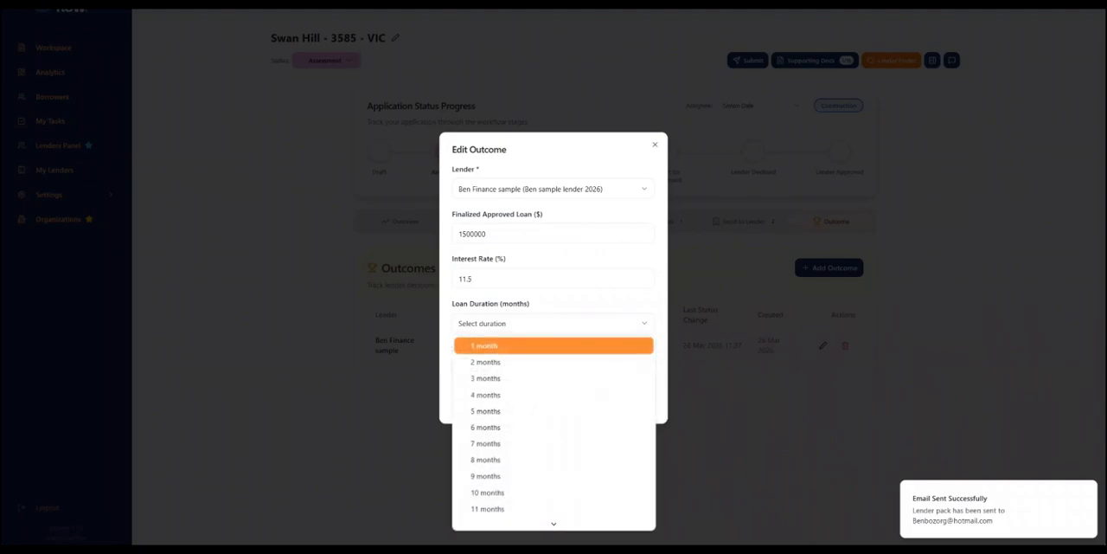
left_click(552, 508)
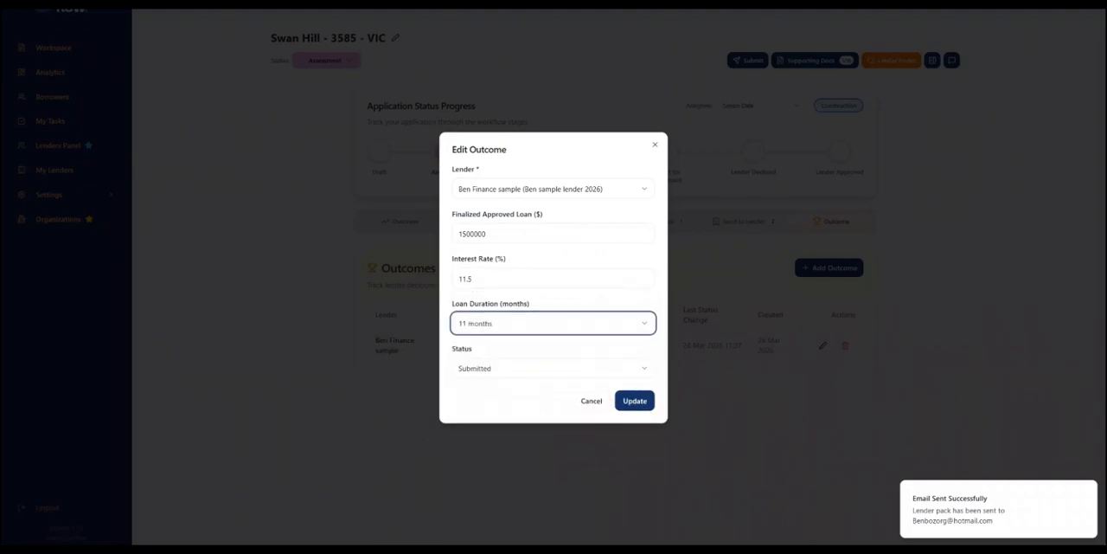
left_click(552, 369)
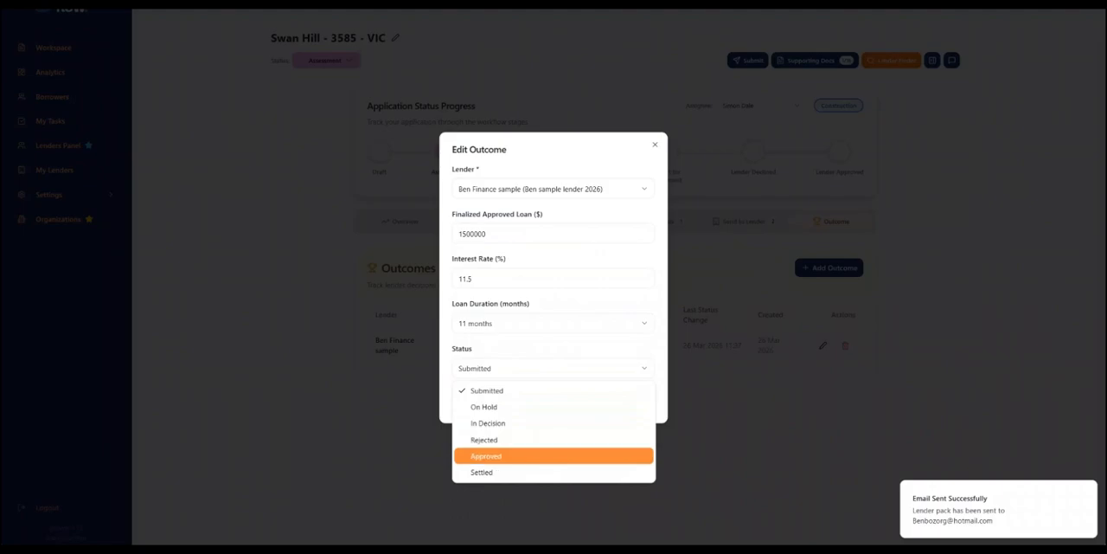
key("Return")
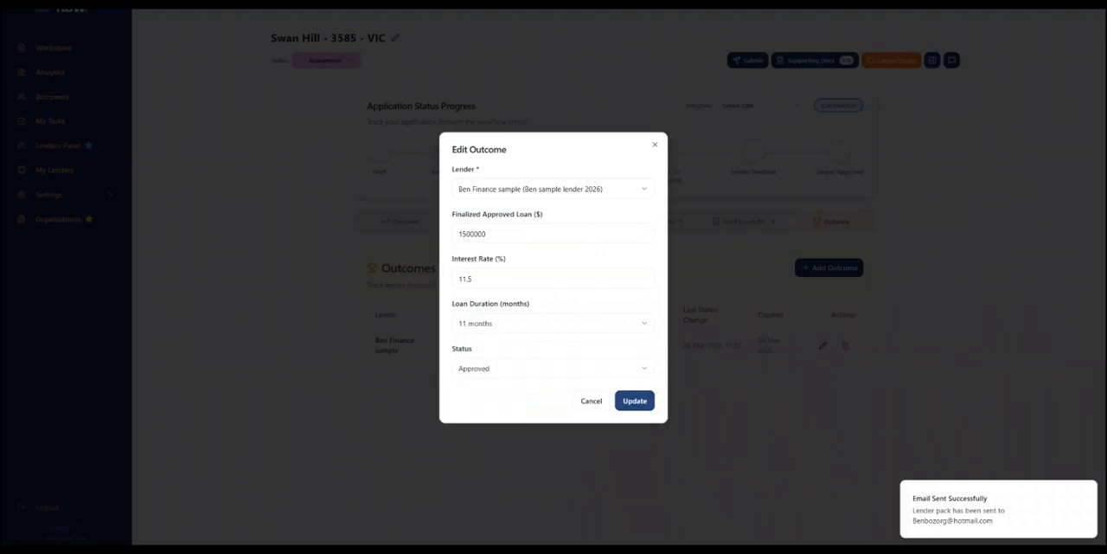
left_click(635, 400)
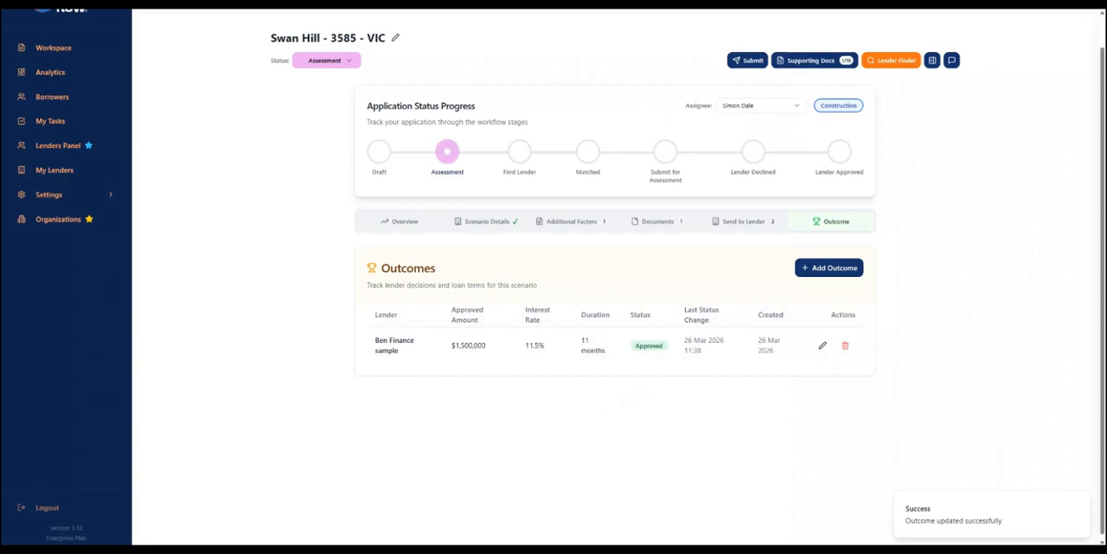
- Open the workflow settings
left_click(48, 194)
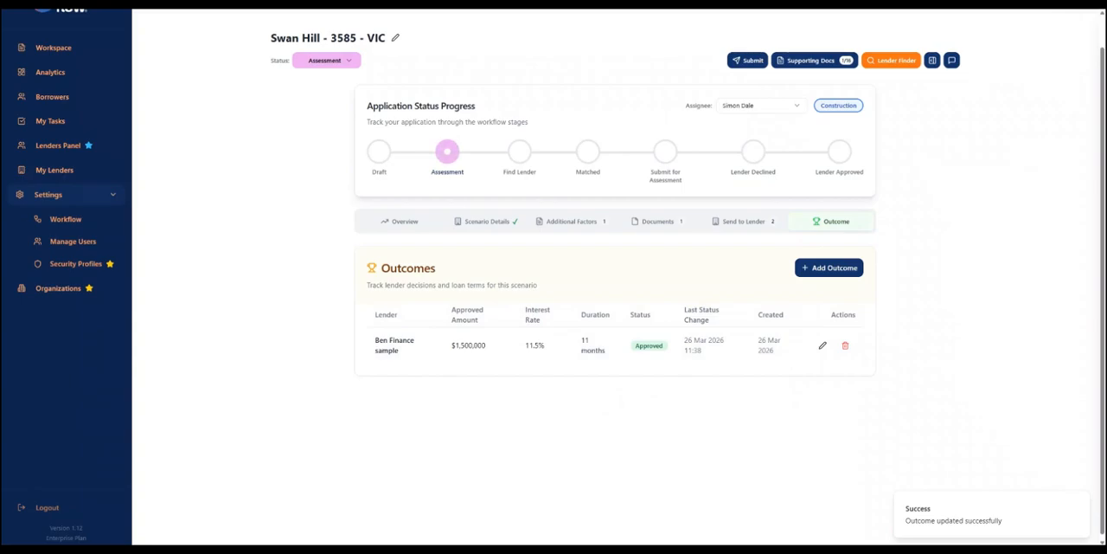
left_click(66, 219)
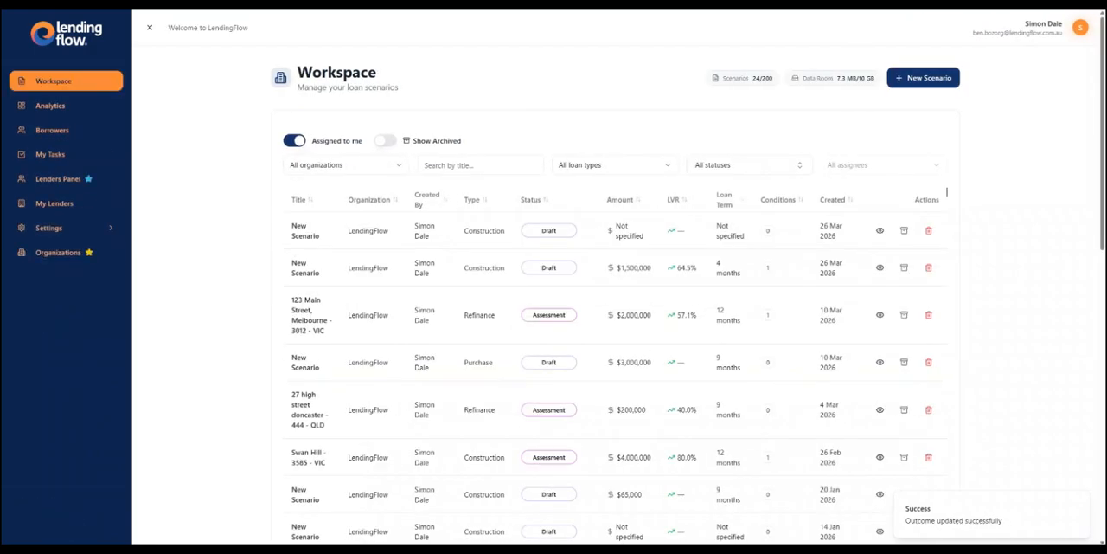
- Reopen the Swan Hill construction scenario's lender submissions and refresh the document access code
left_click(349, 457)
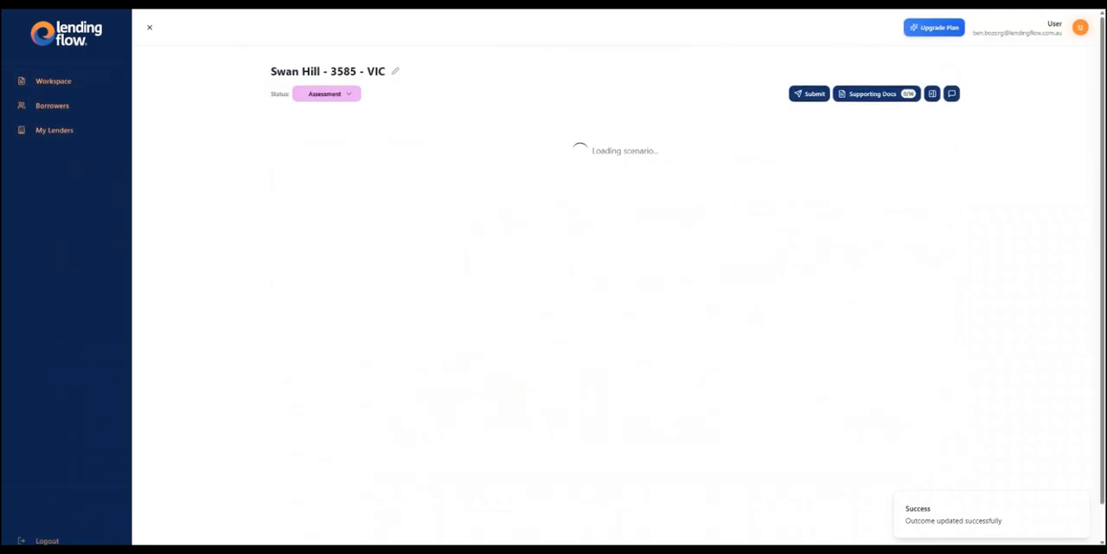
left_click(744, 255)
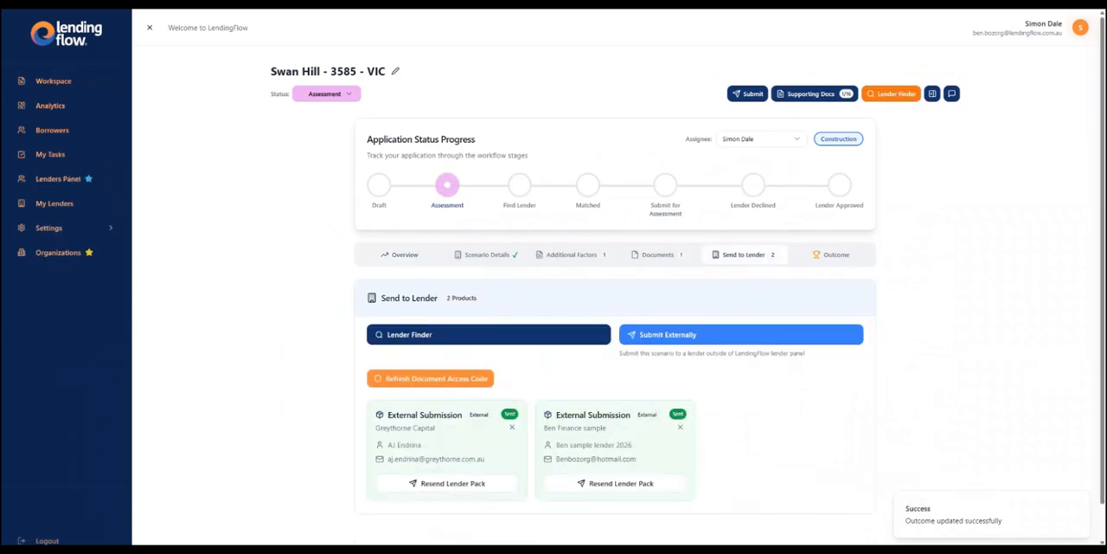
left_click(430, 378)
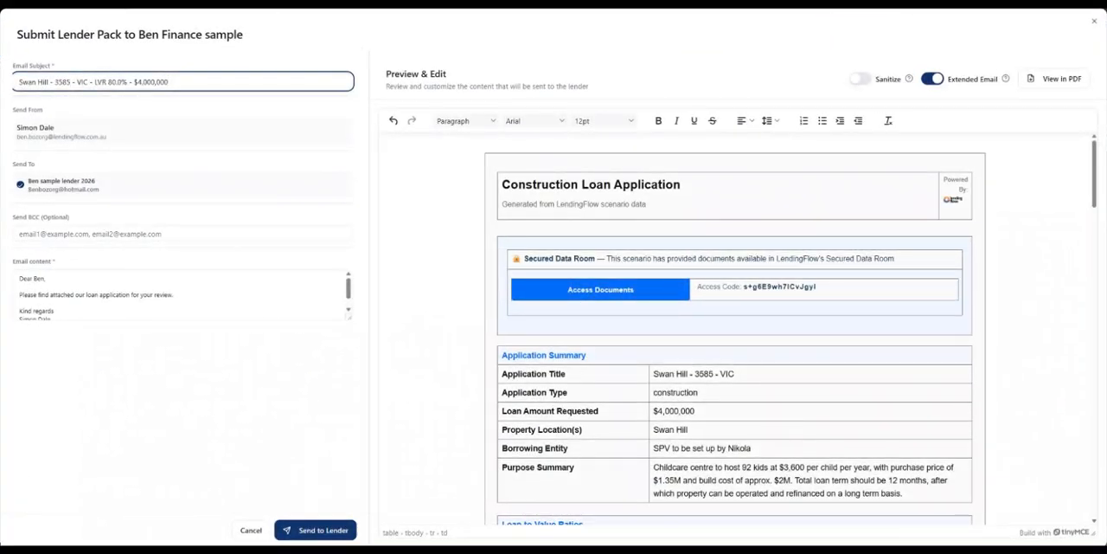
- Examine the Secured Data Room's refreshed access code in the Ben Finance sample lender pack preview
left_click_drag(1095, 173, 1094, 178)
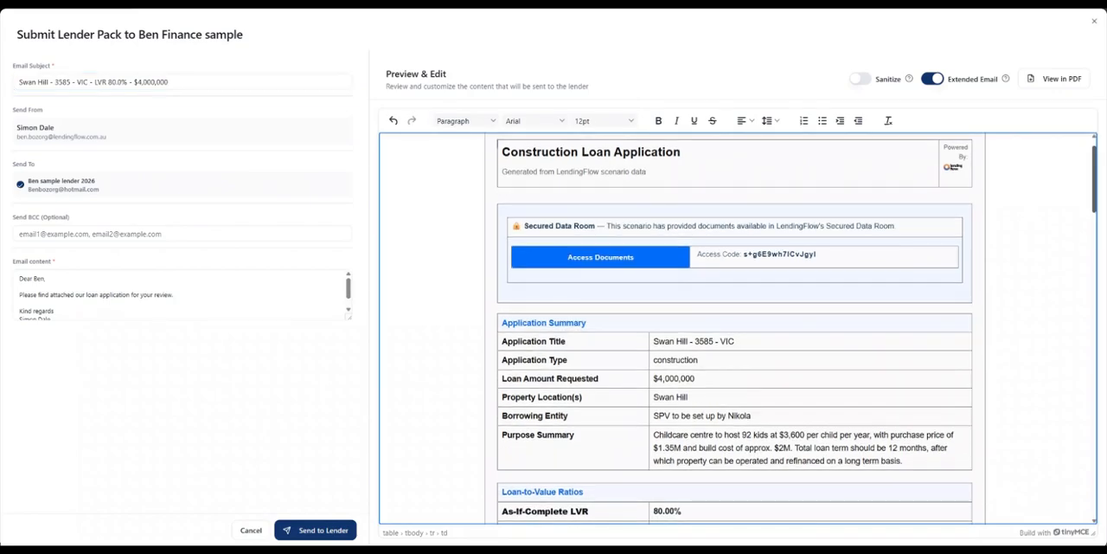
left_click_drag(817, 254, 744, 254)
left_click(1033, 255)
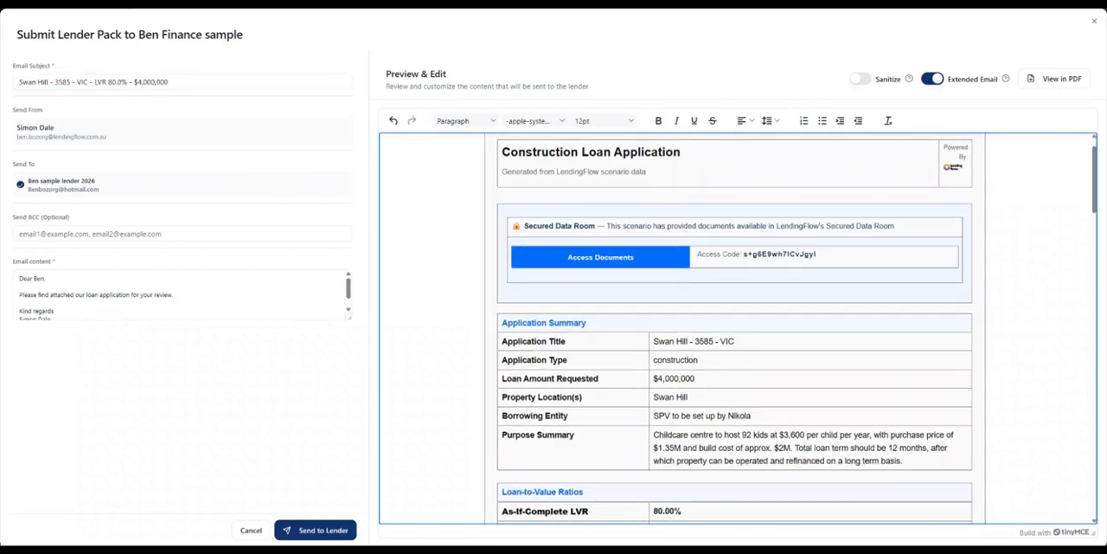
left_click_drag(1095, 179, 1094, 172)
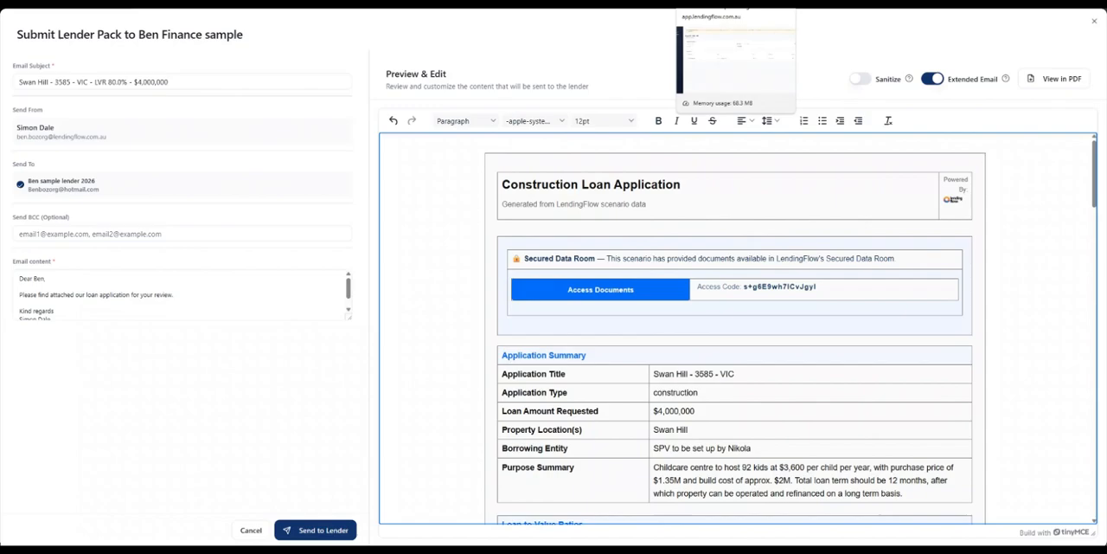
- Choose CV or History of Previous Projects as the Swan Hill scenario's supporting document type, and return to its lender submissions
left_click(733, 2)
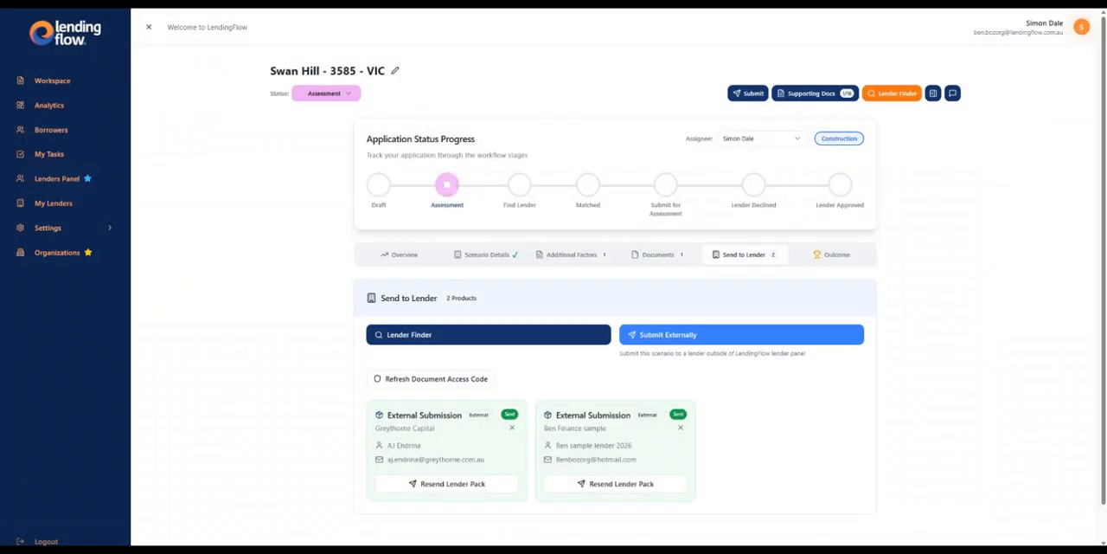
left_click(658, 254)
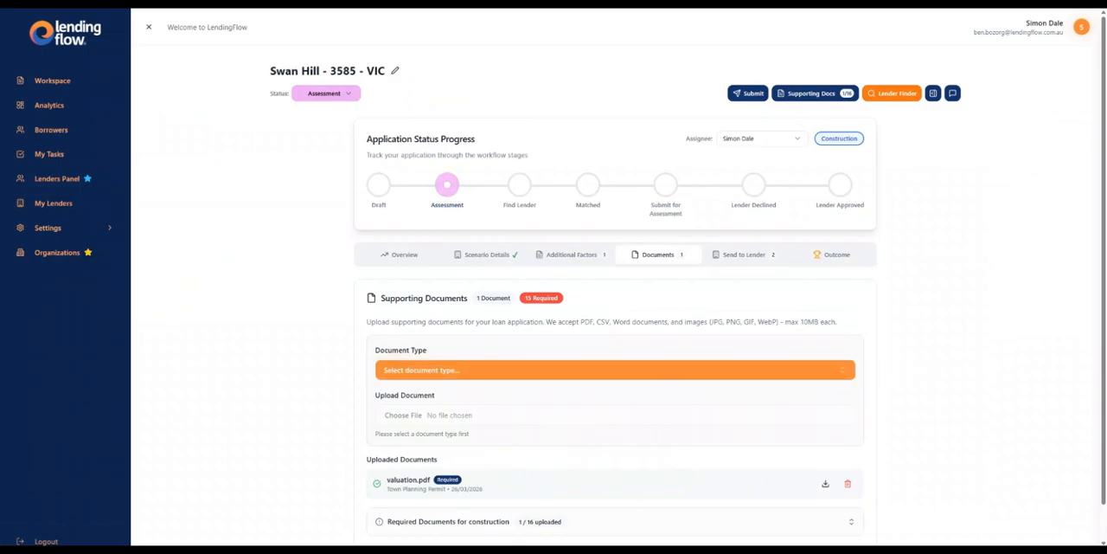
left_click(519, 370)
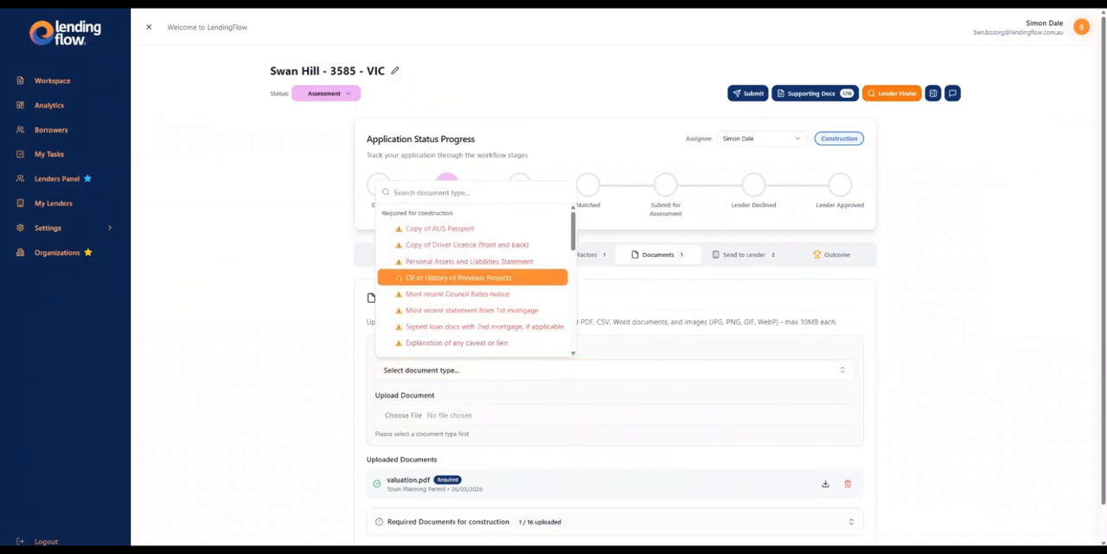
left_click(472, 278)
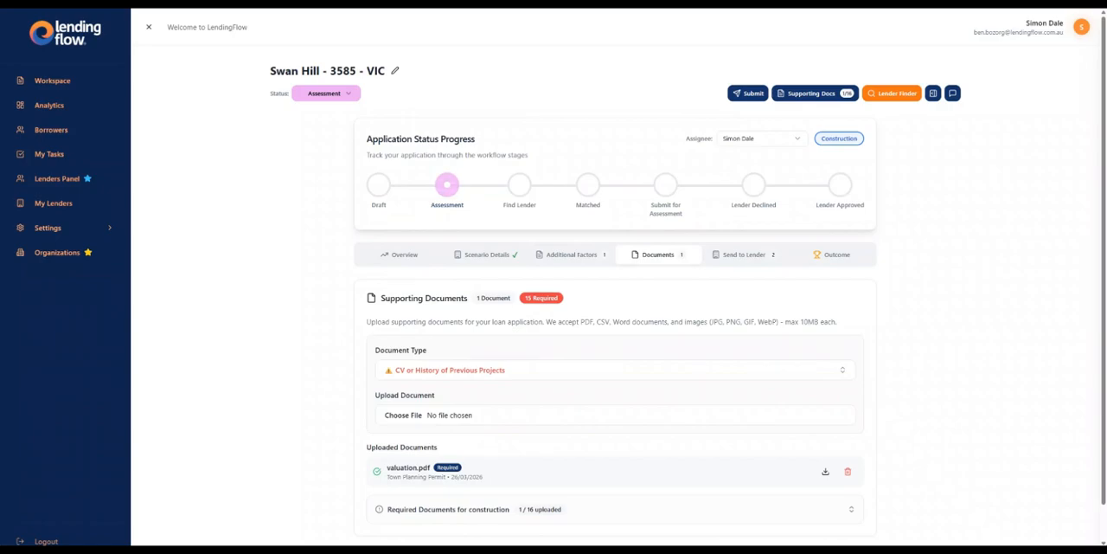
left_click(745, 254)
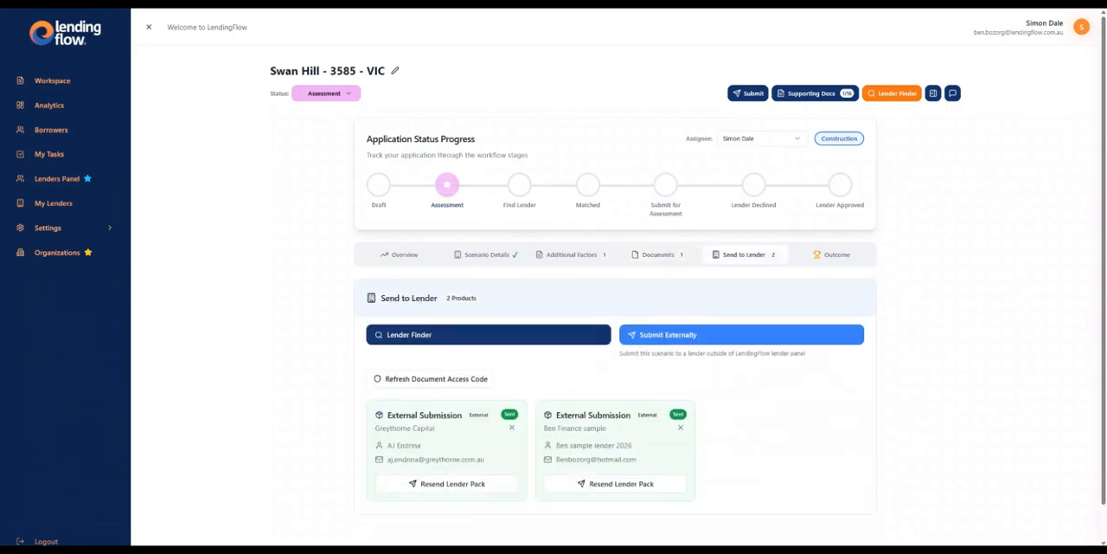
- Update the Ben Finance sample outcome in the Swan Hill scenario to Settled status
left_click(832, 255)
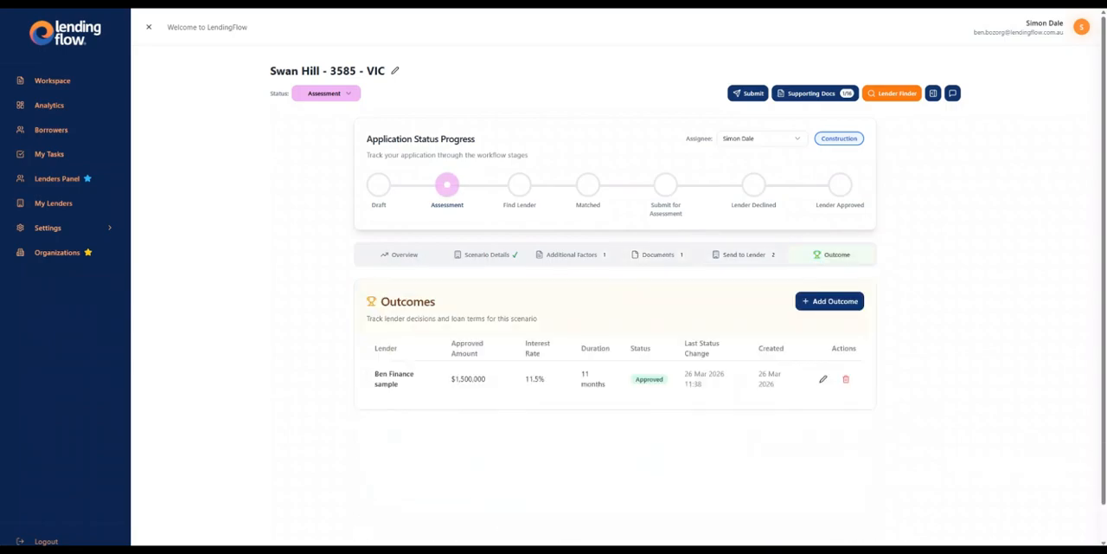
left_click(822, 378)
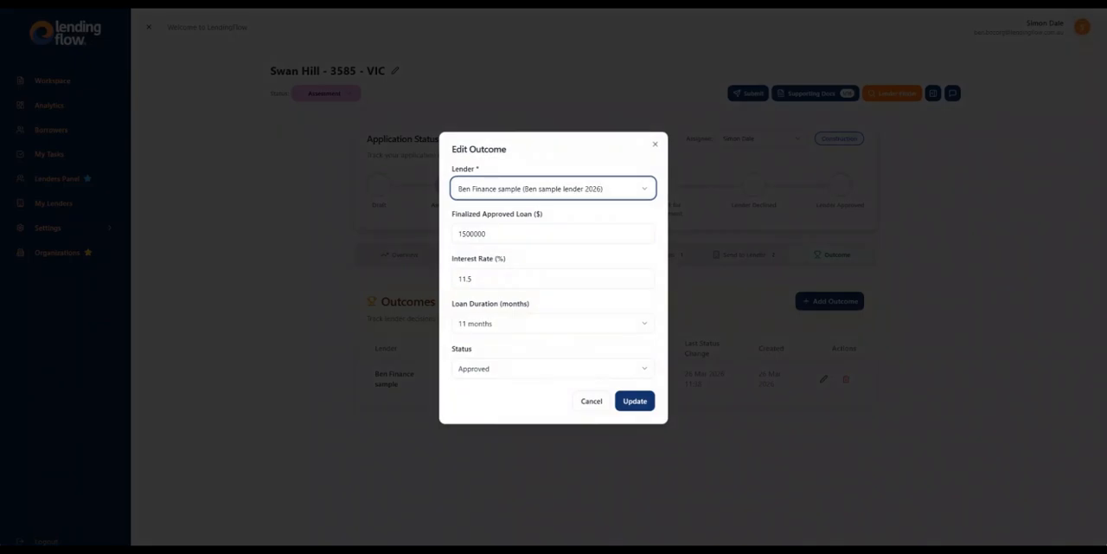
left_click(553, 369)
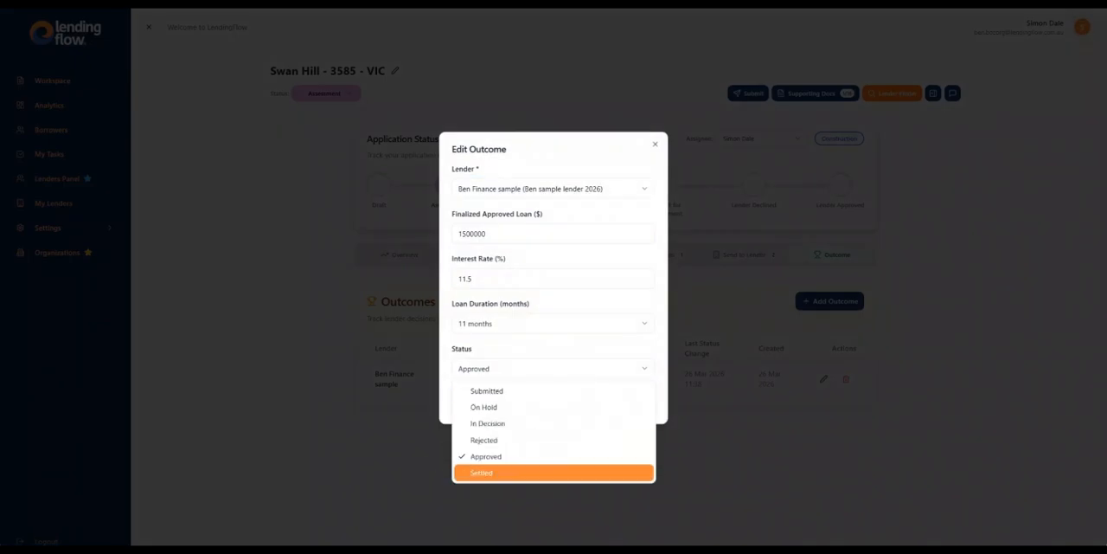
left_click(519, 472)
left_click(635, 400)
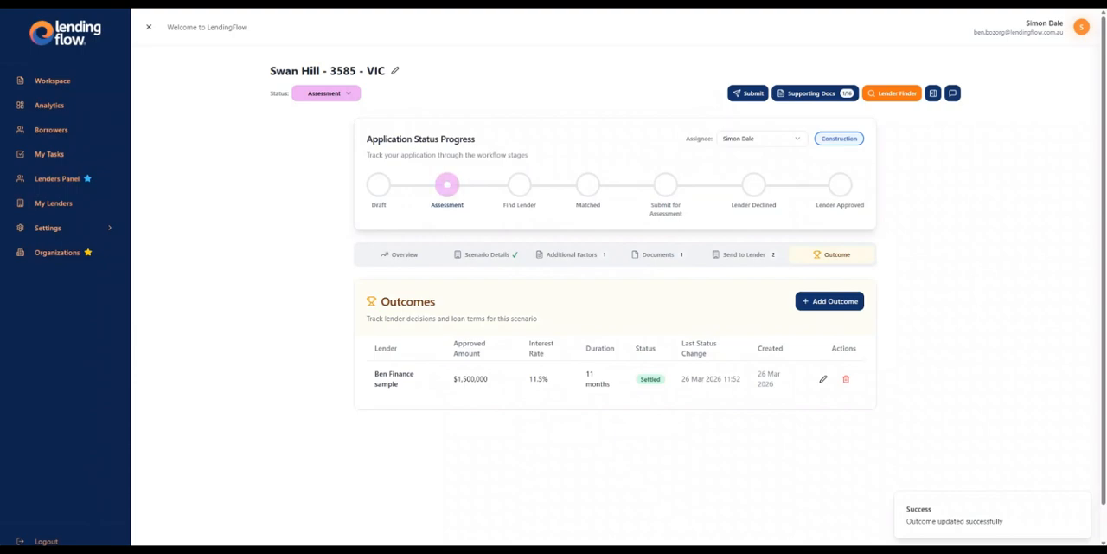
- Review the Swan Hill scenario's details, from scenario type and loan details through to borrowing entity and professional providers
left_click(487, 254)
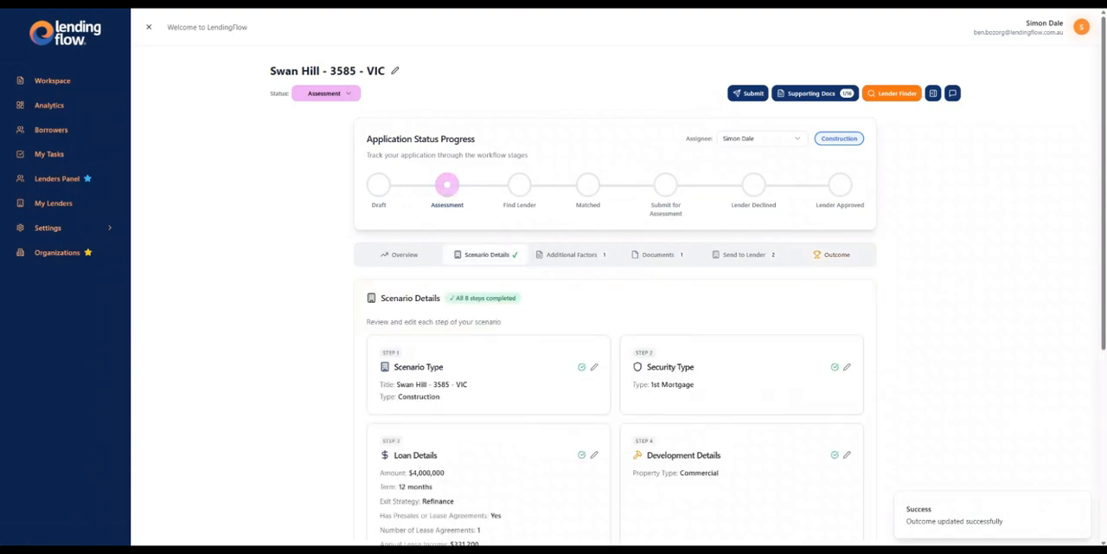
scroll(614, 346, "down", 3)
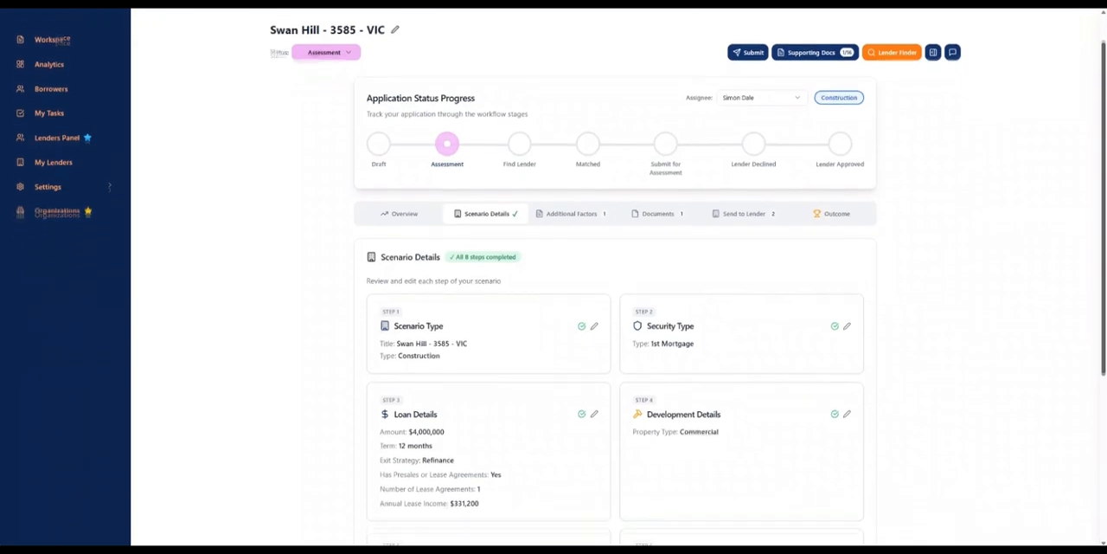
scroll(615, 346, "down", 3)
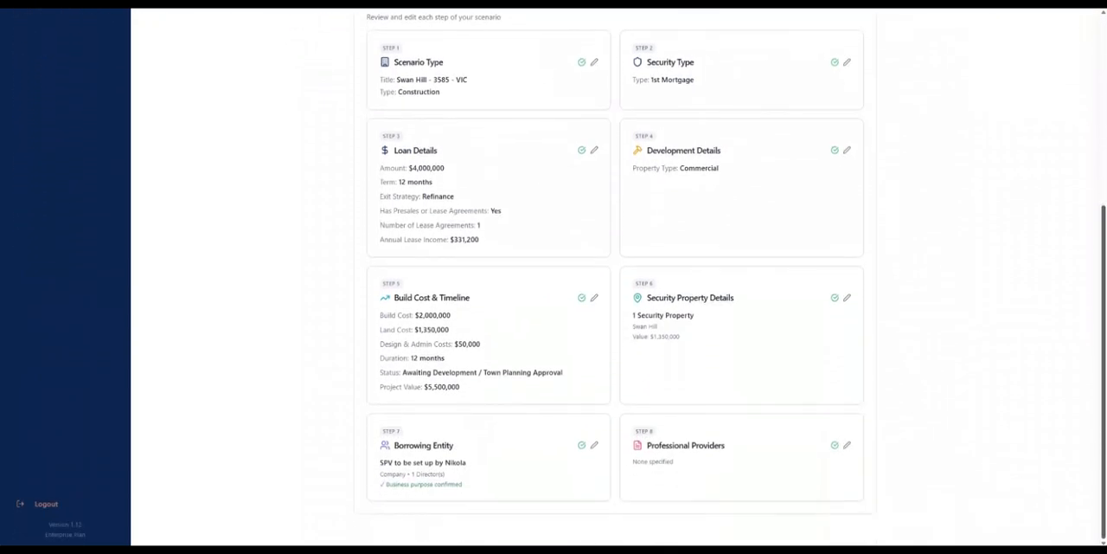
scroll(614, 347, "up", 5)
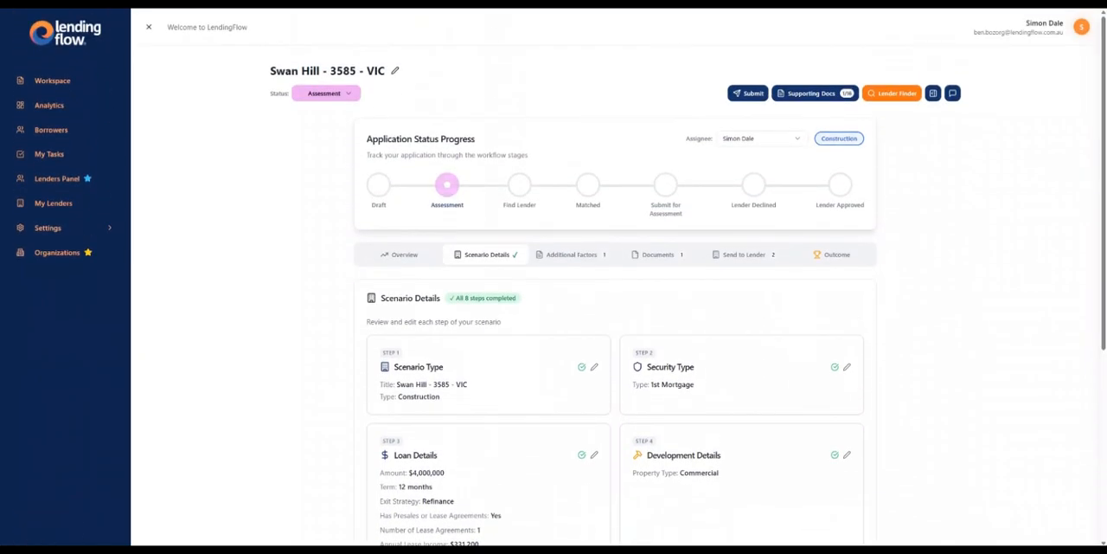
- Examine the organisation's analytics, including the scenario breakdowns by status and loan type
left_click(50, 105)
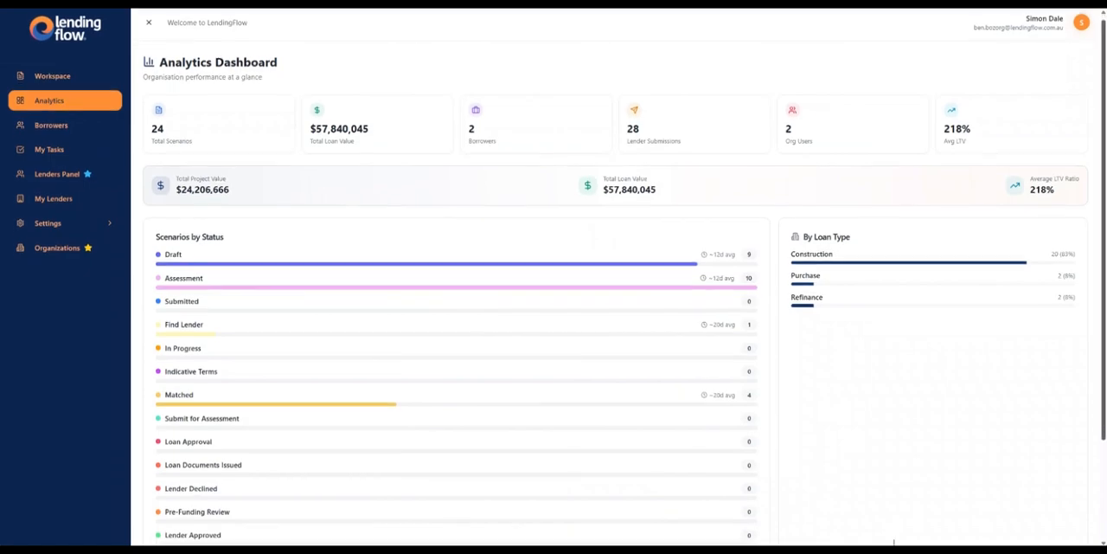
scroll(894, 541, "down", 2)
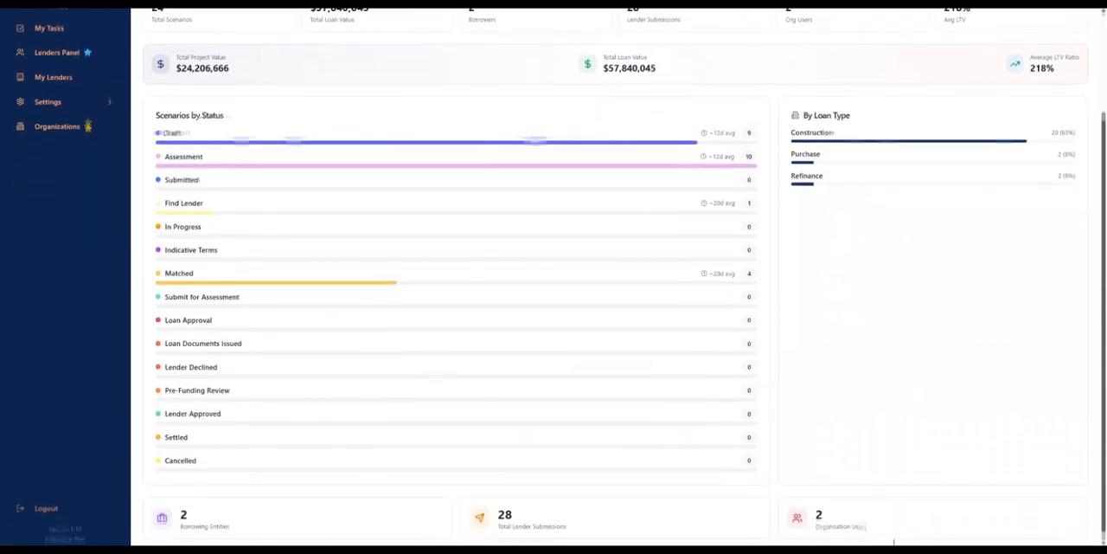
scroll(893, 541, "up", 2)
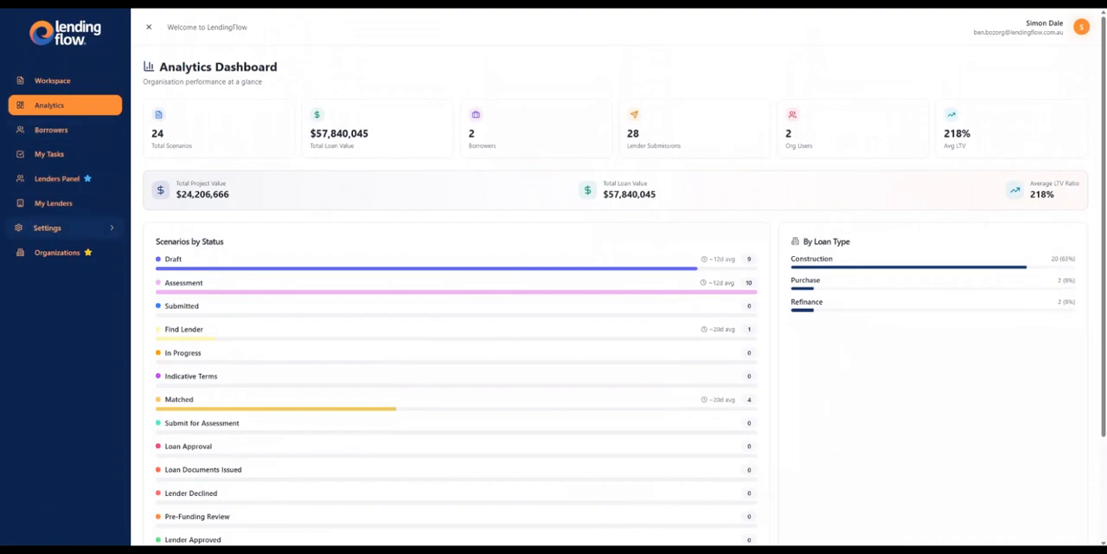
- Return to the workspace and log out of the account
left_click(52, 228)
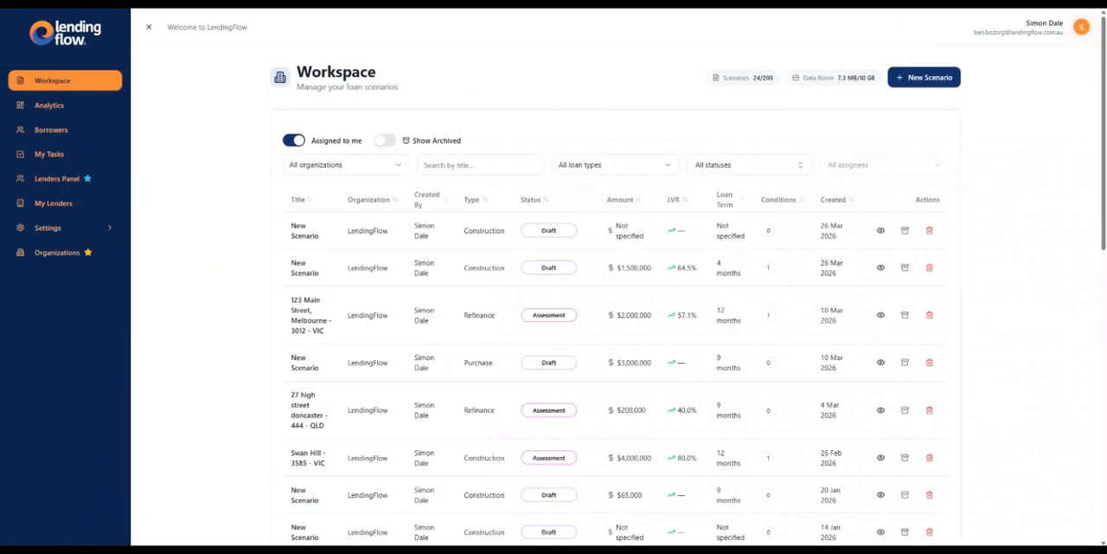
left_click(1081, 27)
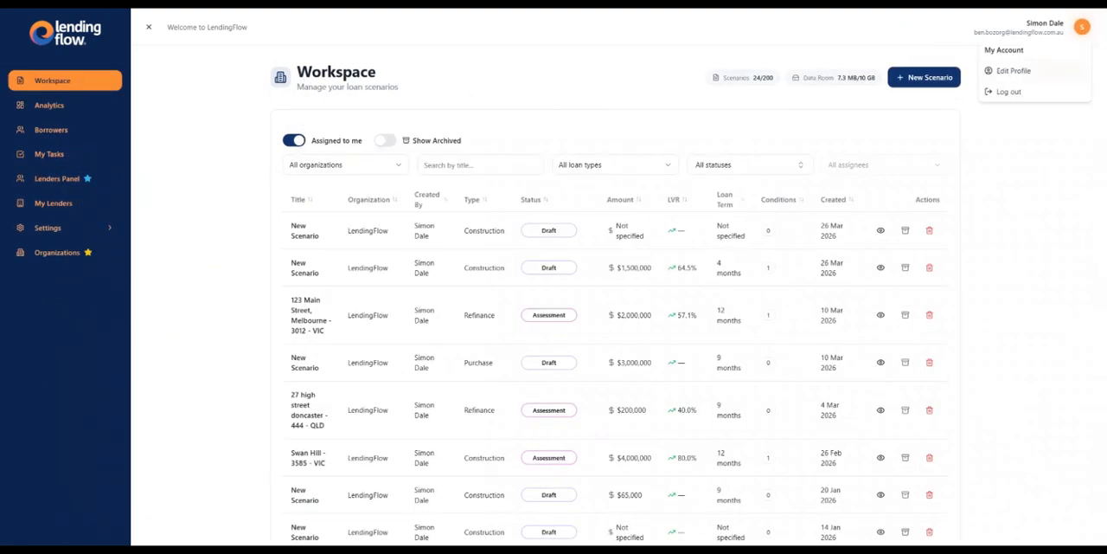
left_click(1008, 92)
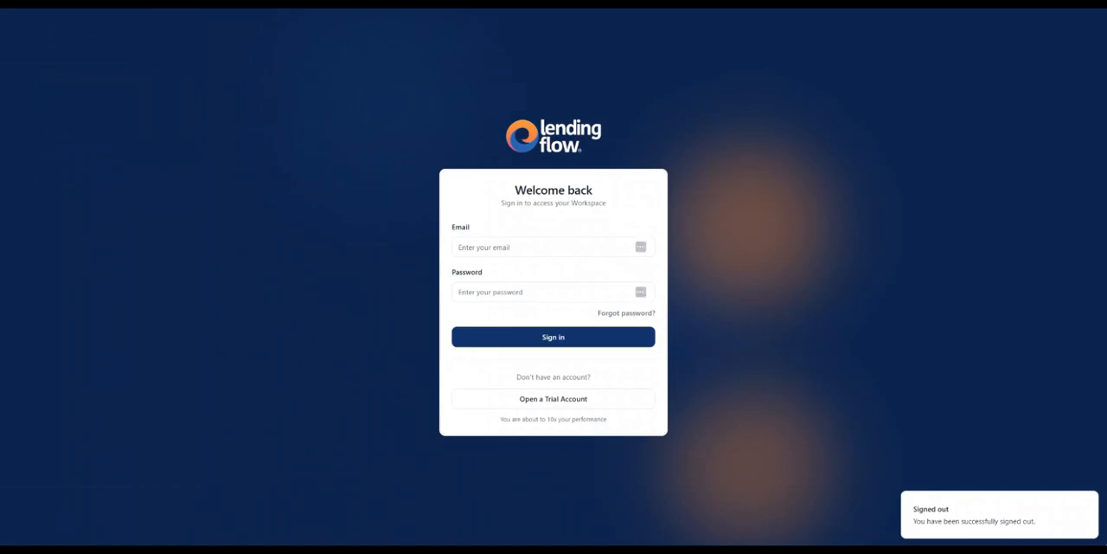